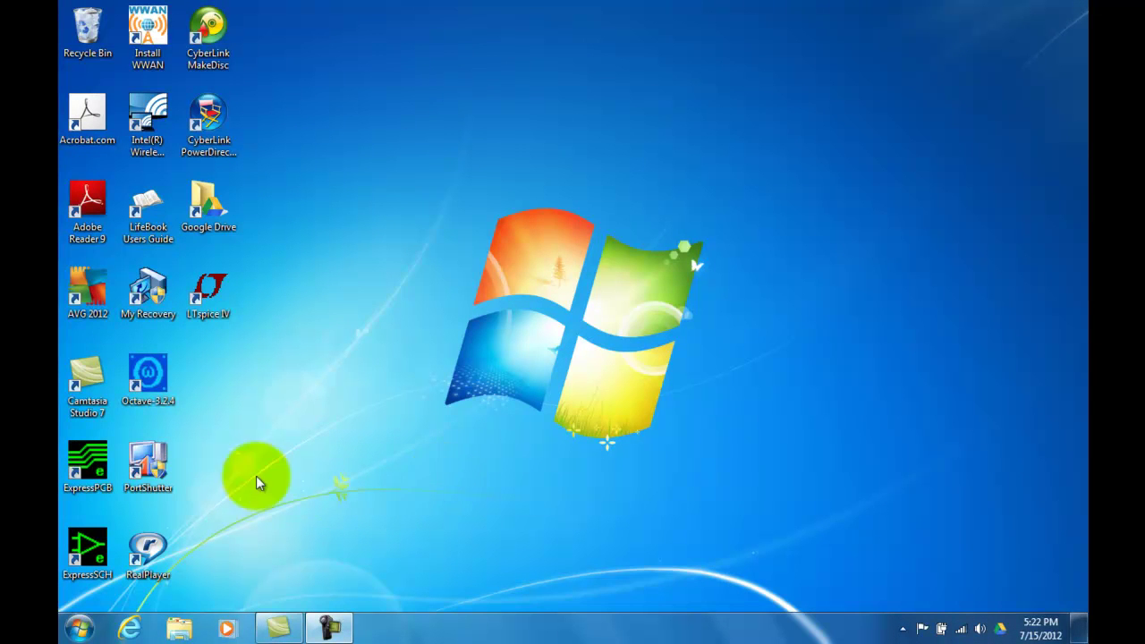
Start ExpressPCB and read the opening sections of its Quick Start Guide, including the side toolbar overview
{"action": "double_click", "coordinate": [95, 467]}
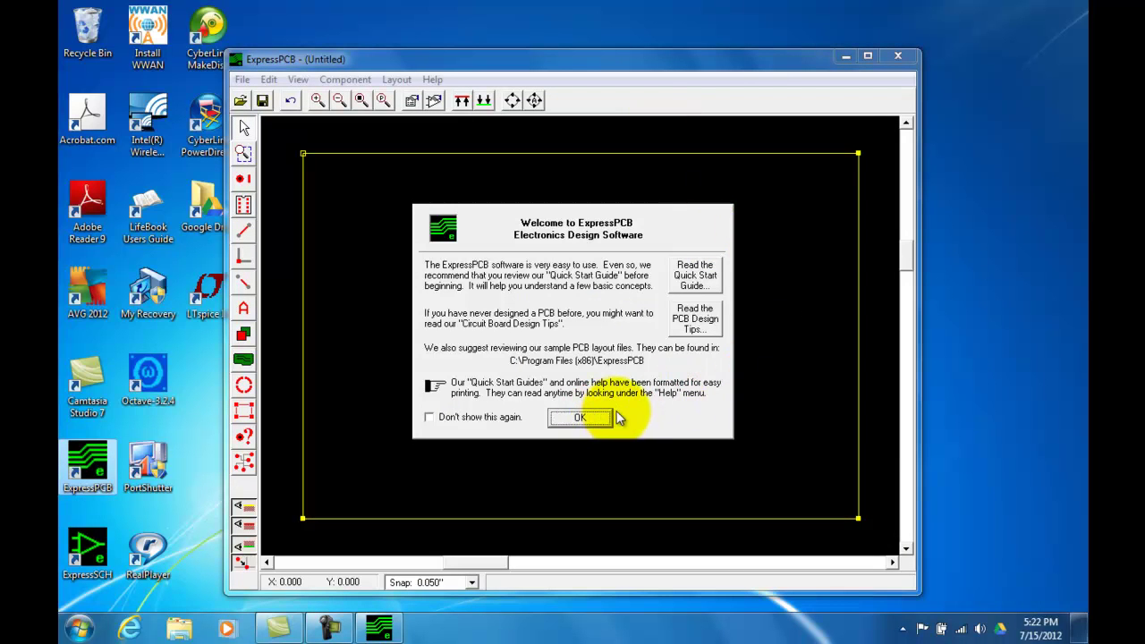
{"action": "left_click", "coordinate": [699, 282]}
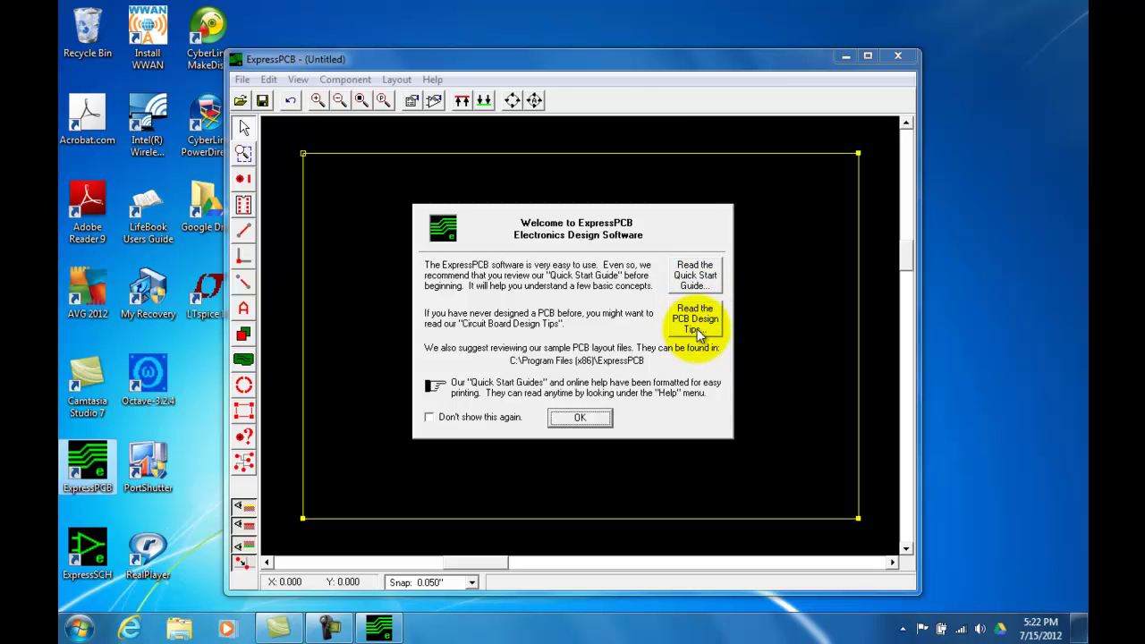
{"action": "left_click", "coordinate": [696, 275]}
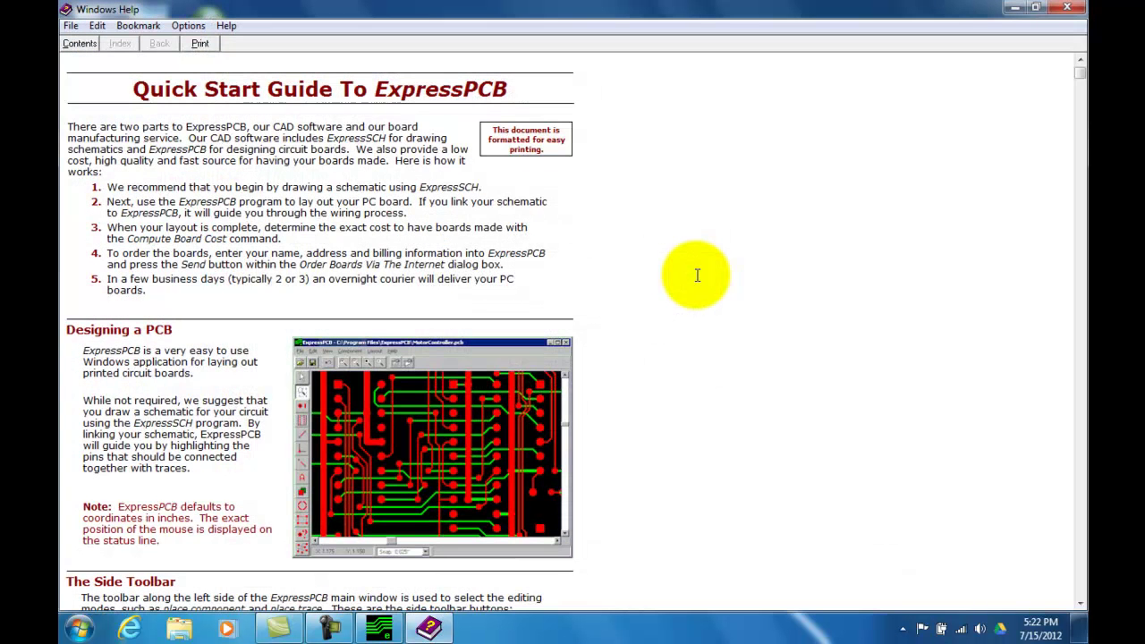
{"action": "scroll", "coordinate": [697, 275], "scroll_direction": "down", "scroll_amount": 5}
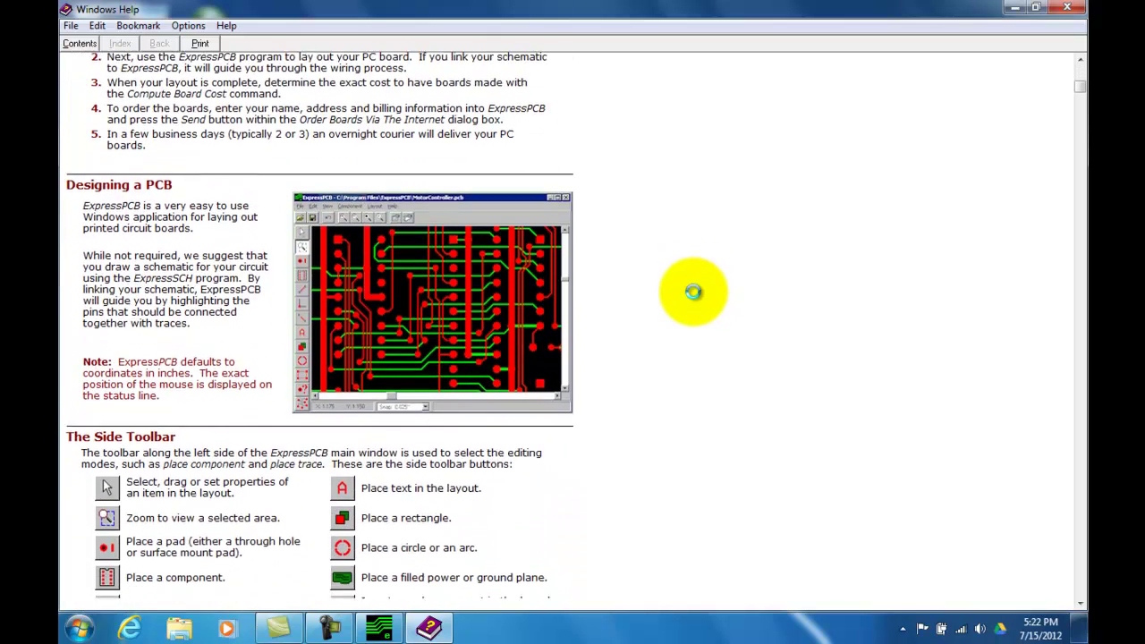
{"action": "scroll", "coordinate": [693, 302], "scroll_direction": "down", "scroll_amount": 3}
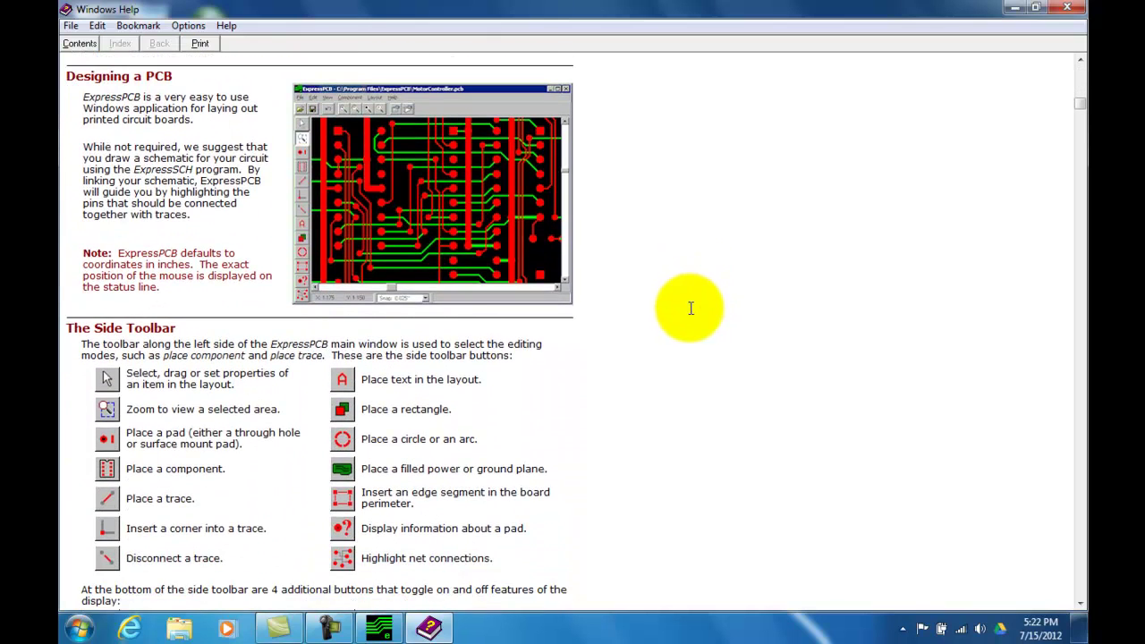
{"action": "left_click", "coordinate": [1012, 8]}
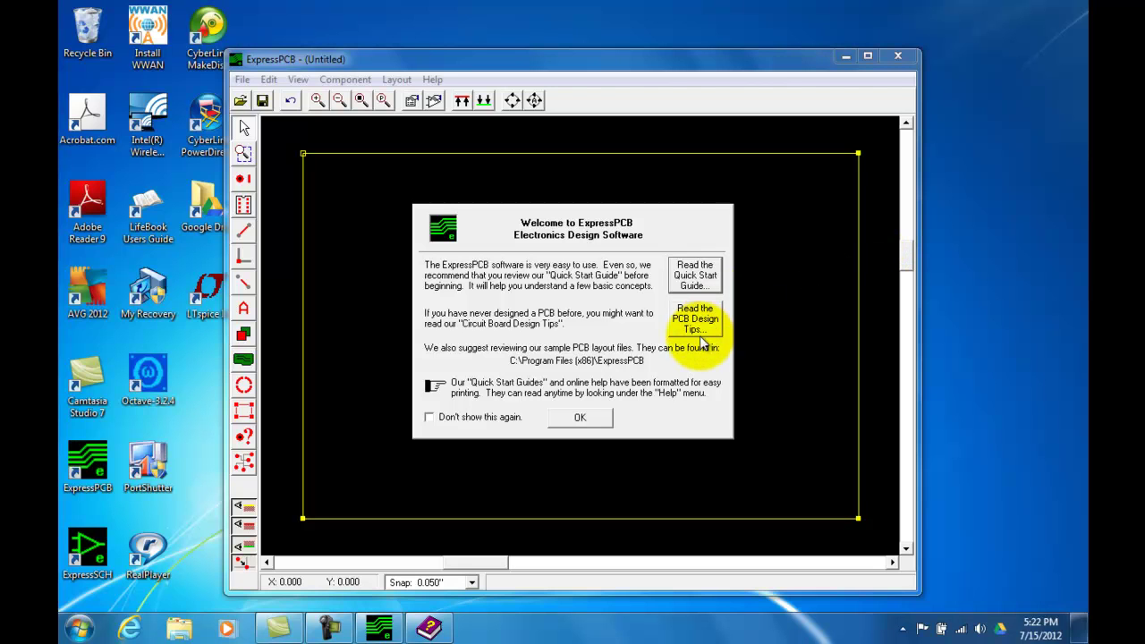
Dismiss the welcome message and maximize the board layout window
{"action": "left_click", "coordinate": [579, 420]}
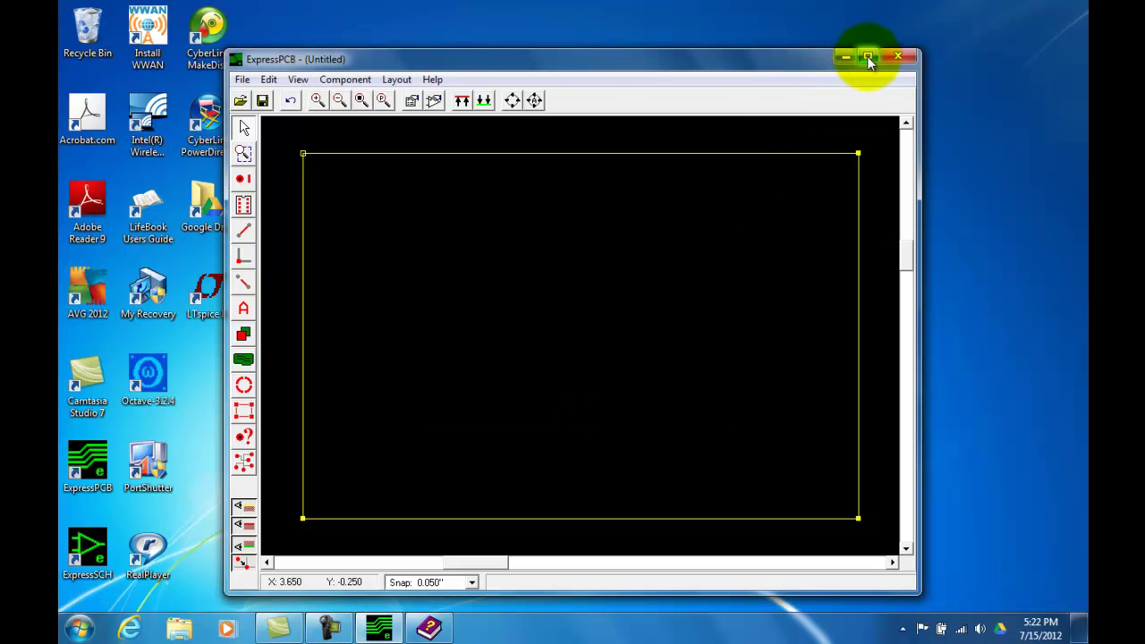
{"action": "left_click", "coordinate": [868, 56]}
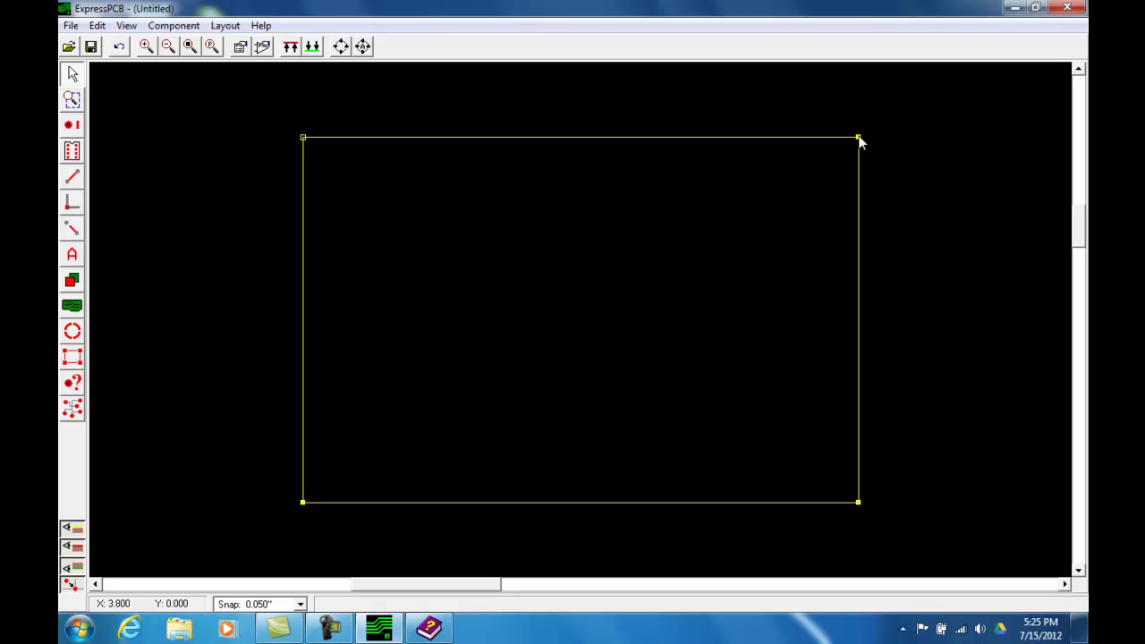
Move the board outline's upper-right and lower-right corners to X 3.000, making the board 3 inches wide
{"action": "double_click", "coordinate": [858, 137]}
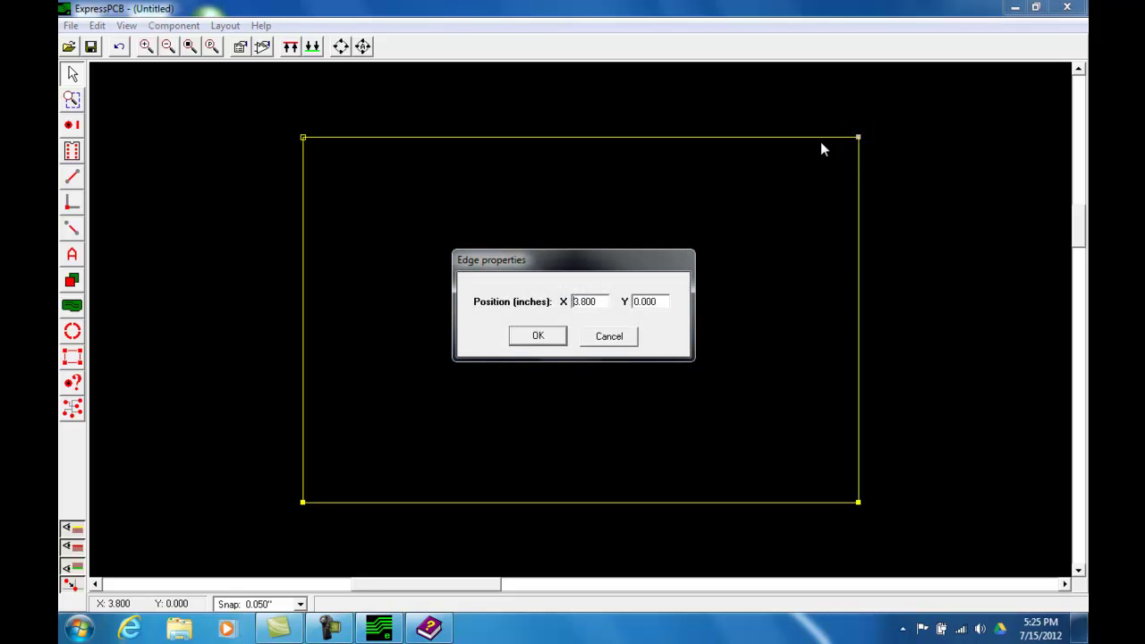
{"action": "left_click", "coordinate": [615, 336]}
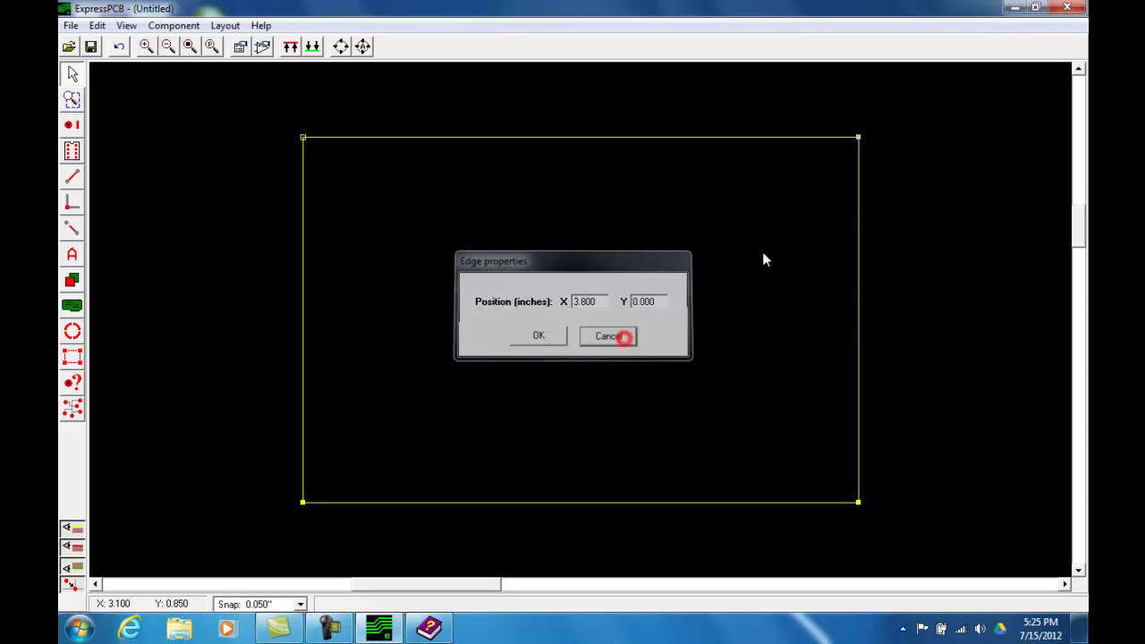
{"action": "left_click", "coordinate": [858, 137]}
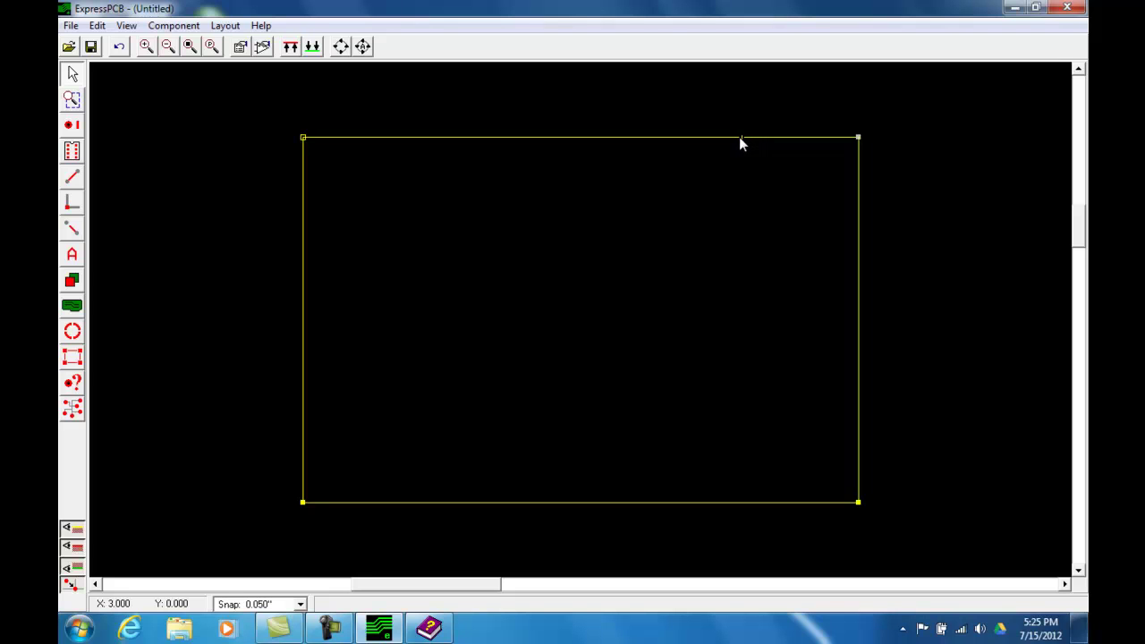
{"action": "left_click_drag", "start_coordinate": [740, 139], "coordinate": [740, 140]}
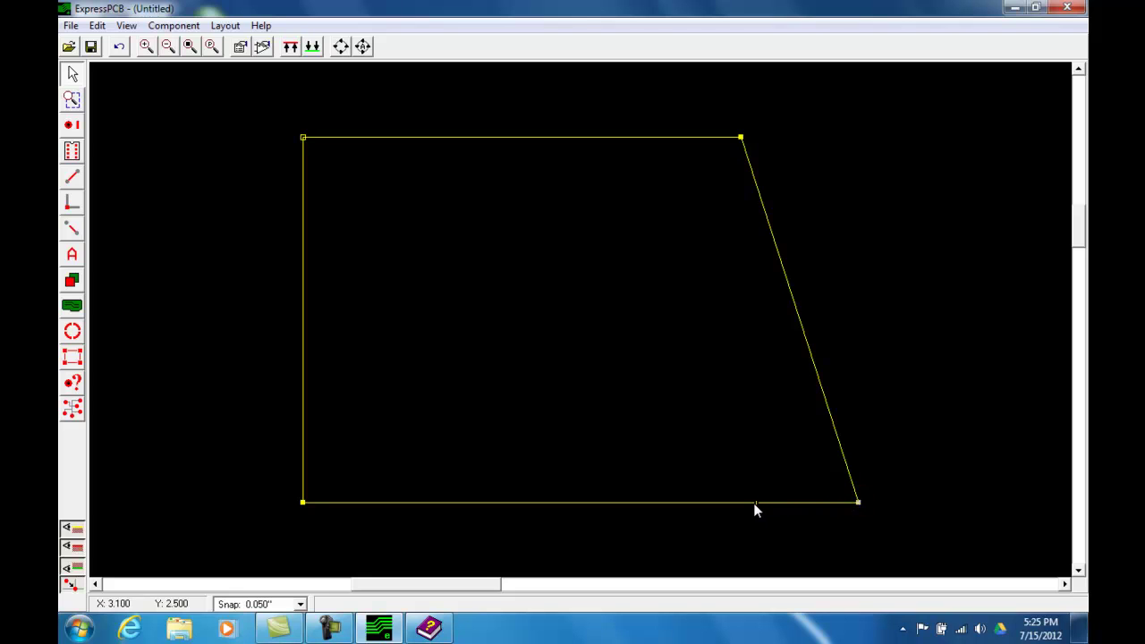
{"action": "left_click_drag", "start_coordinate": [754, 504], "coordinate": [741, 503]}
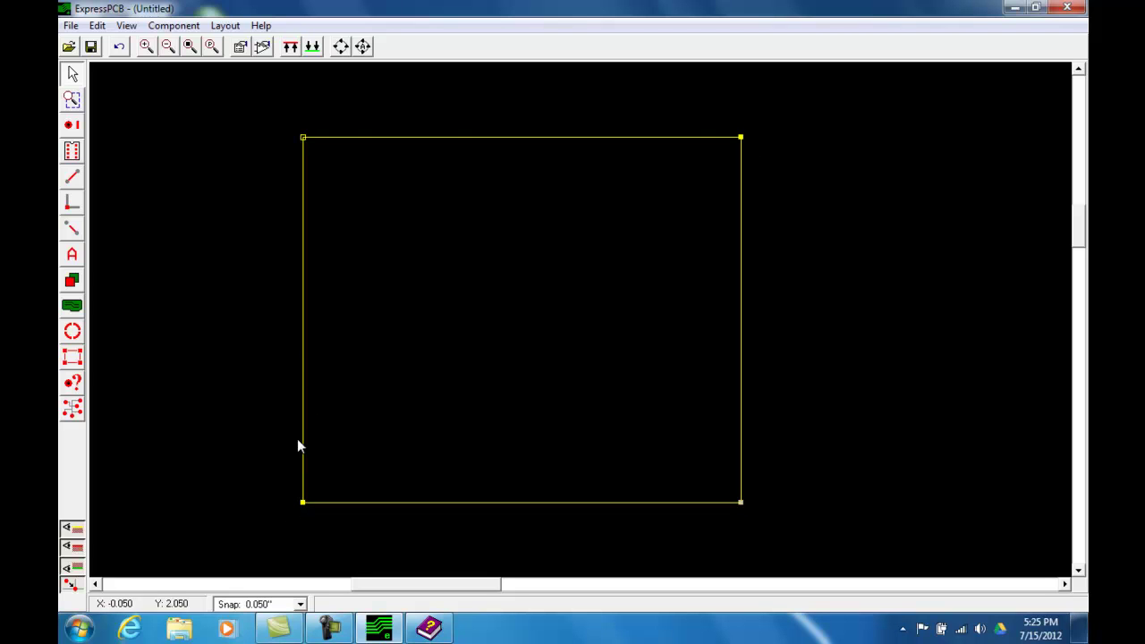
Move the board outline's lower-left and lower-right corners up to Y 2.000, making the board 2 inches high
{"action": "left_click", "coordinate": [303, 504]}
{"action": "left_click", "coordinate": [303, 431]}
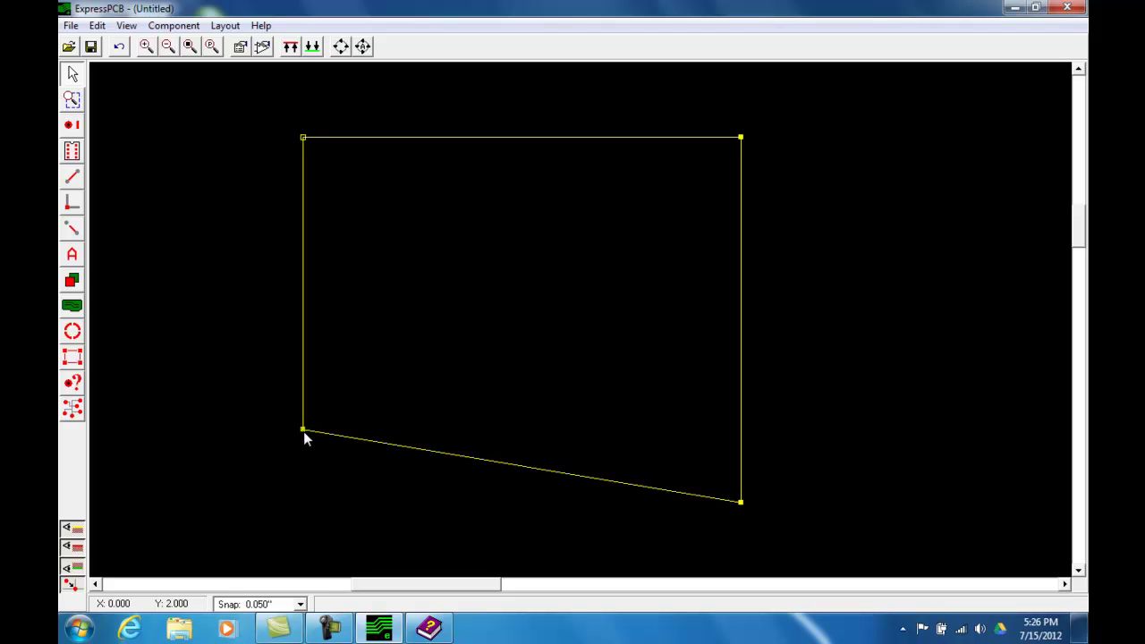
{"action": "left_click", "coordinate": [742, 503]}
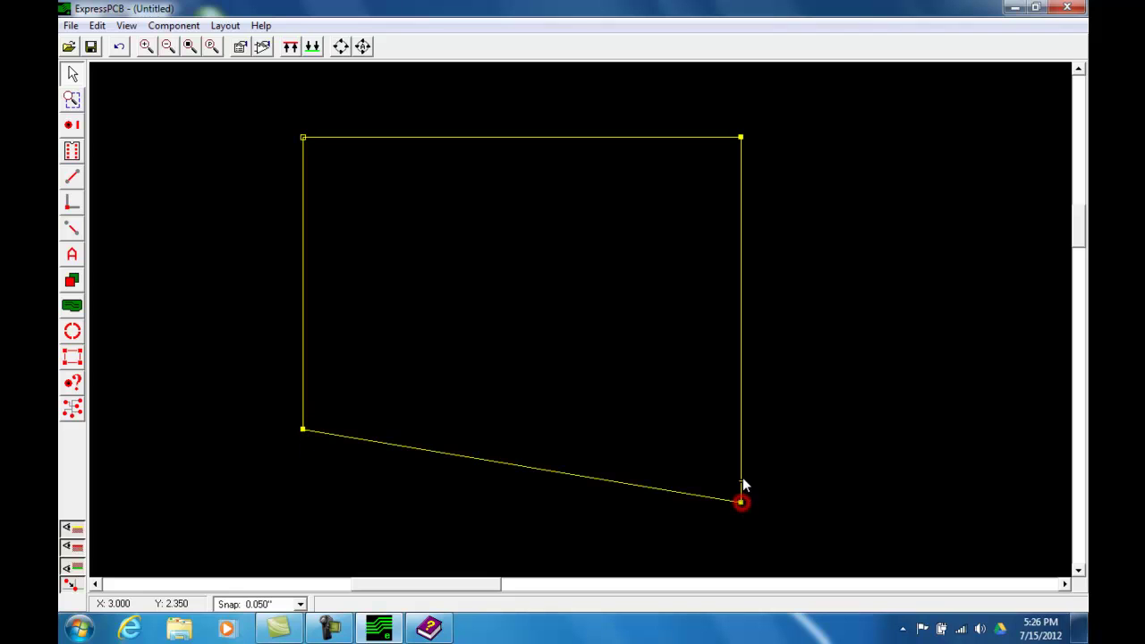
{"action": "left_click", "coordinate": [740, 430]}
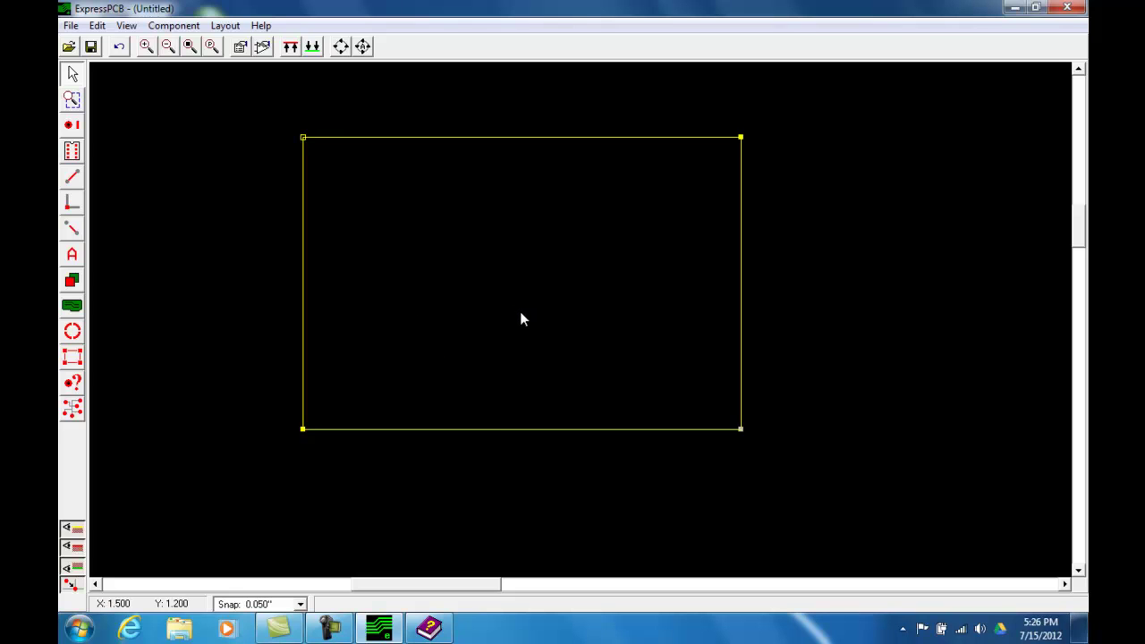
Inspect the board outline at closer and wider zoom levels, and fit the whole board in view
{"action": "left_click", "coordinate": [146, 47]}
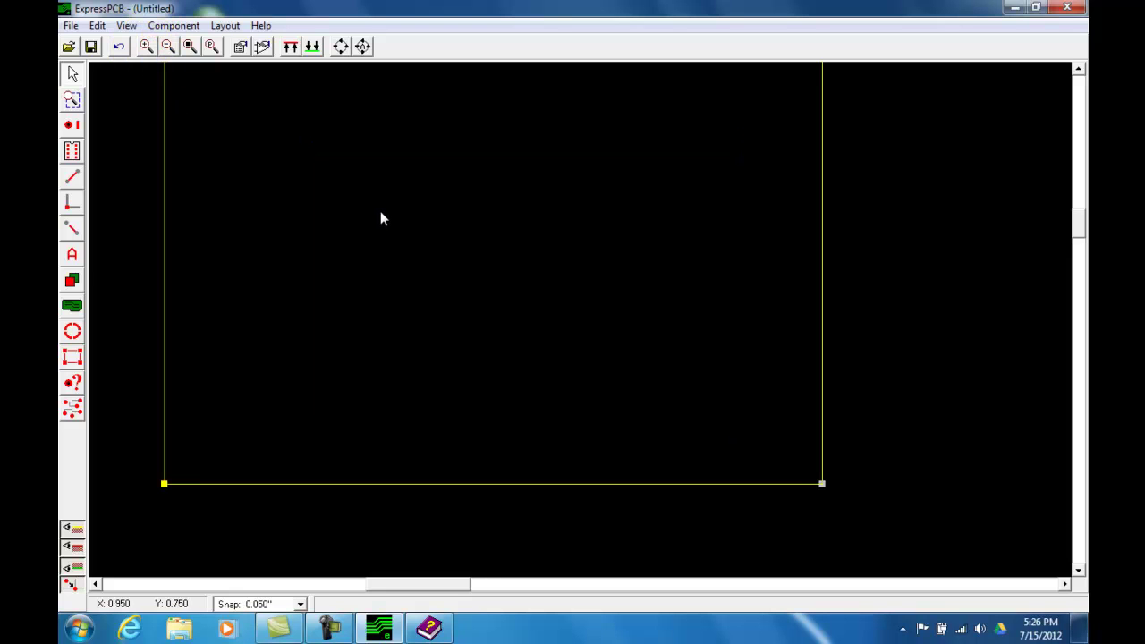
{"action": "left_click_drag", "start_coordinate": [1083, 249], "coordinate": [1082, 227]}
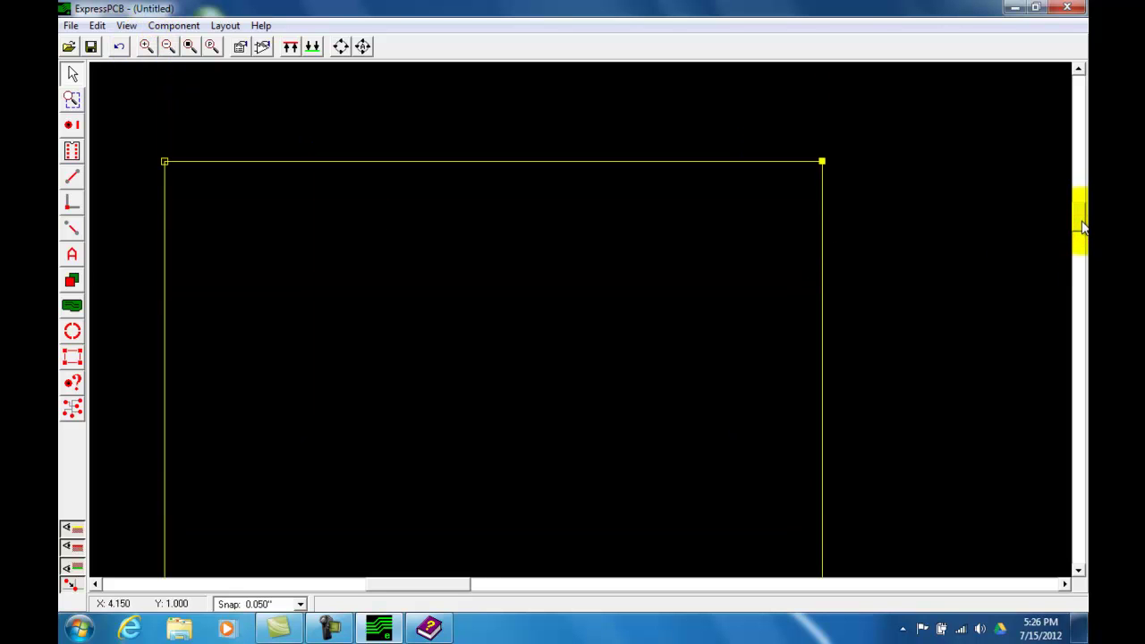
{"action": "left_click", "coordinate": [168, 47]}
{"action": "left_click", "coordinate": [168, 47]}
{"action": "left_click", "coordinate": [168, 48]}
{"action": "left_click", "coordinate": [168, 47]}
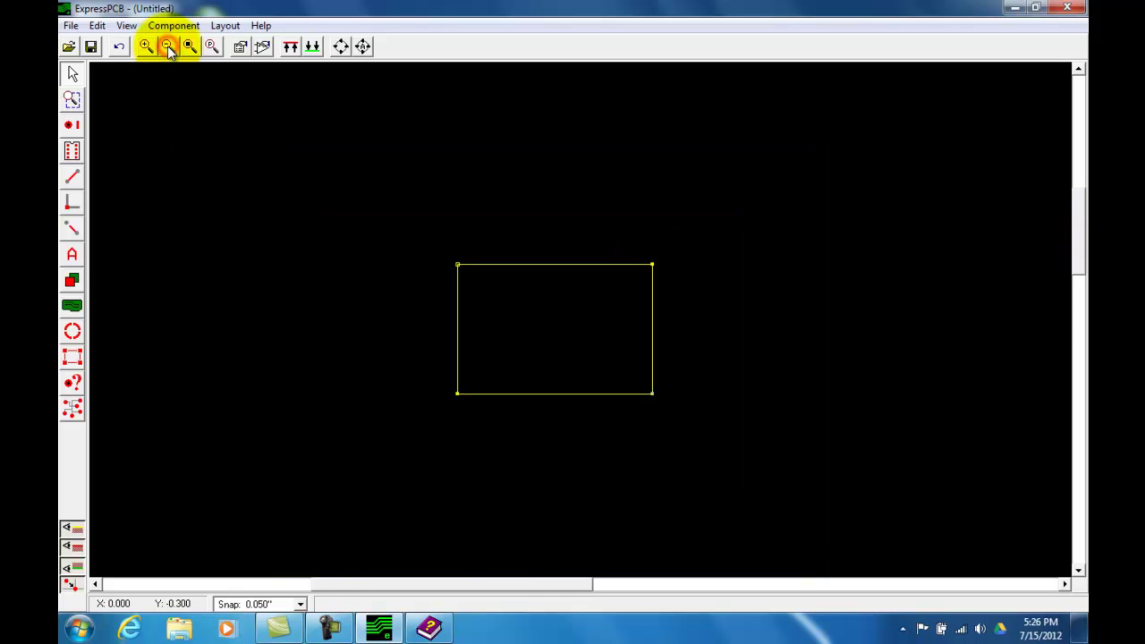
{"action": "left_click", "coordinate": [168, 47]}
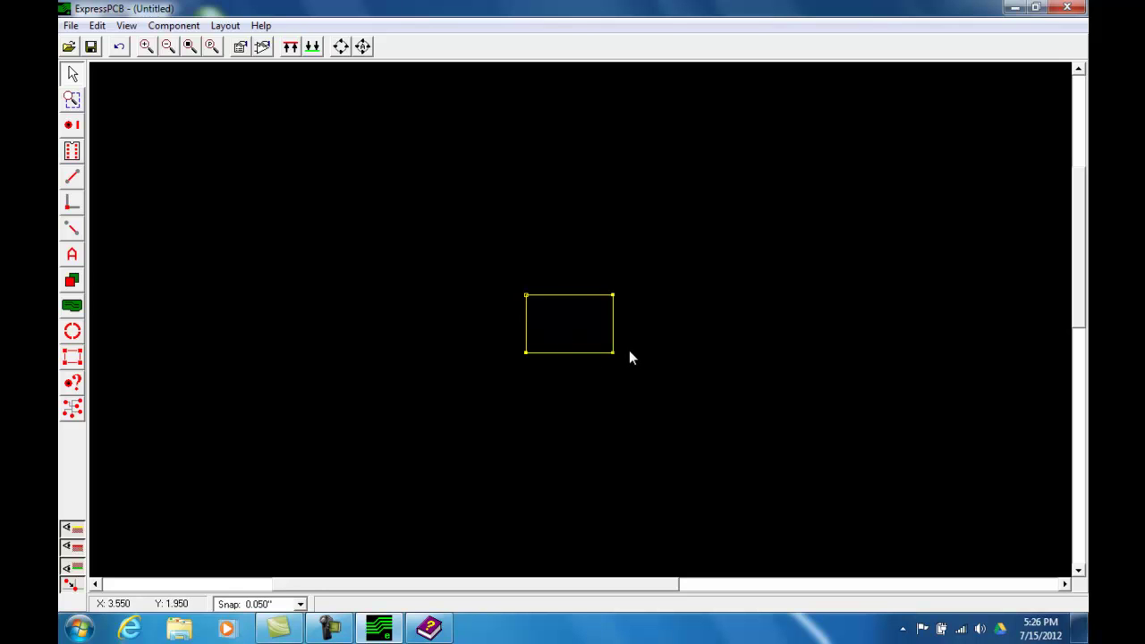
{"action": "left_click", "coordinate": [189, 47]}
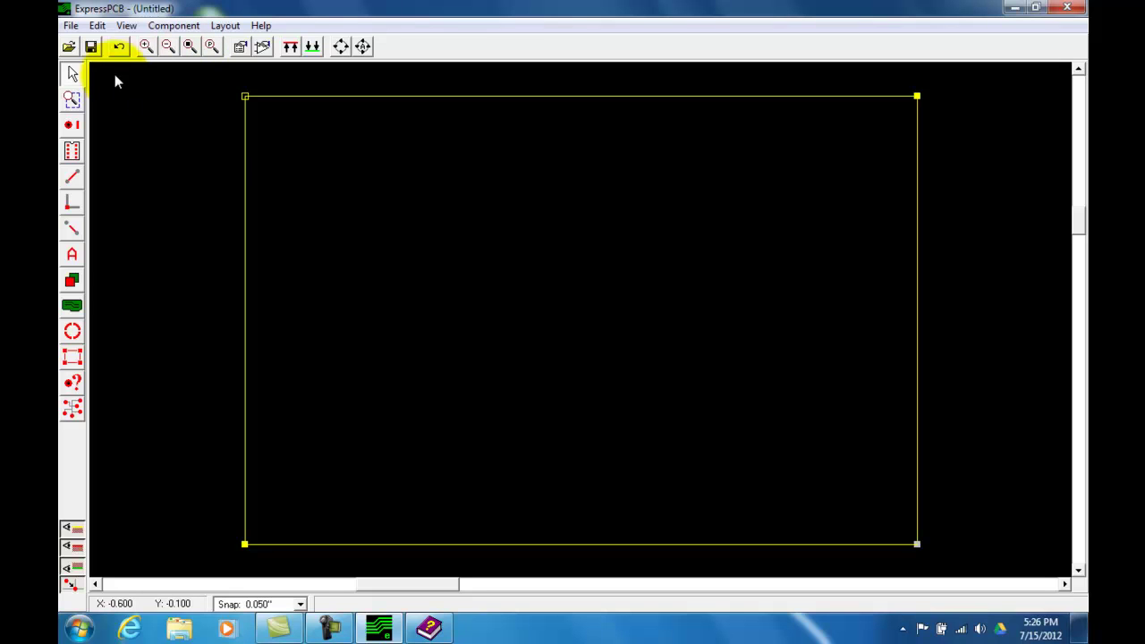
{"action": "left_click", "coordinate": [71, 27]}
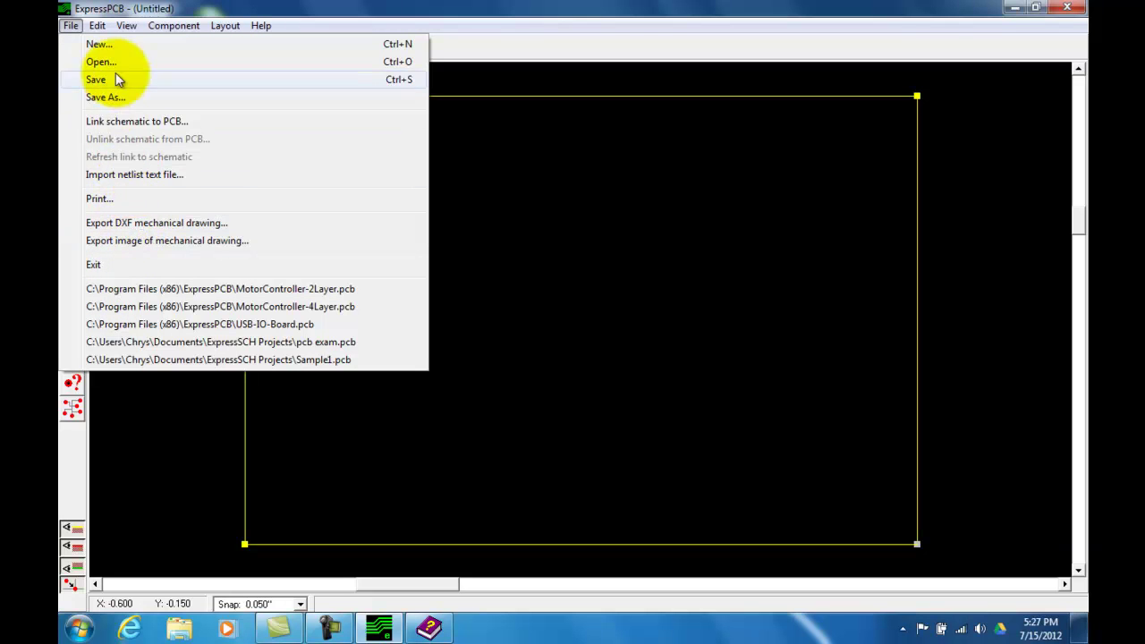
{"action": "mouse_move", "coordinate": [98, 27]}
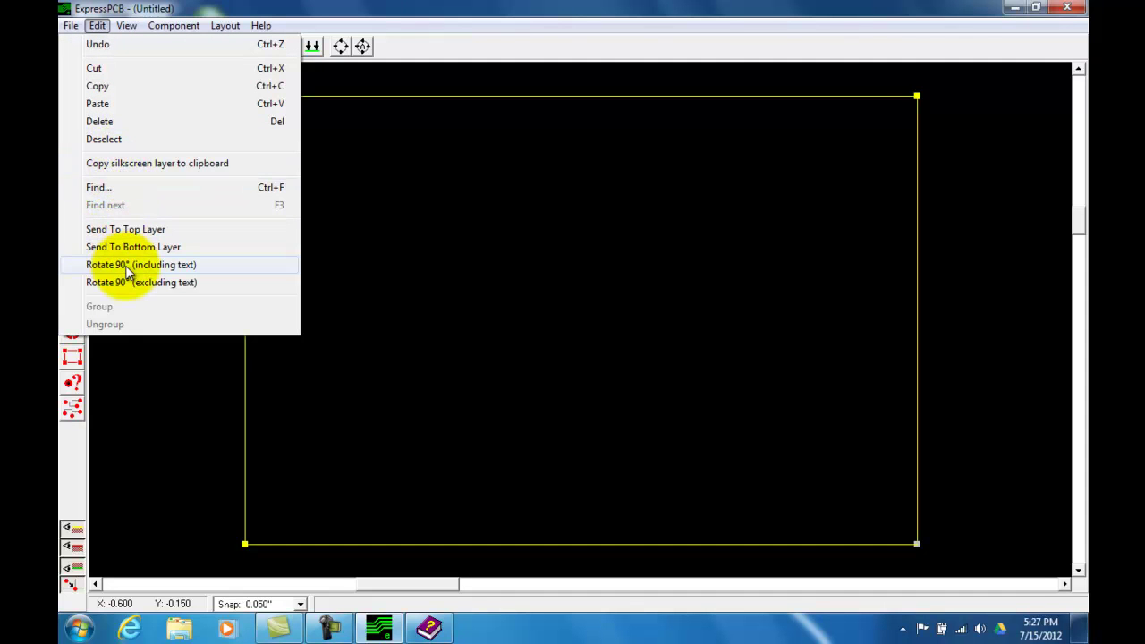
{"action": "left_click", "coordinate": [386, 298]}
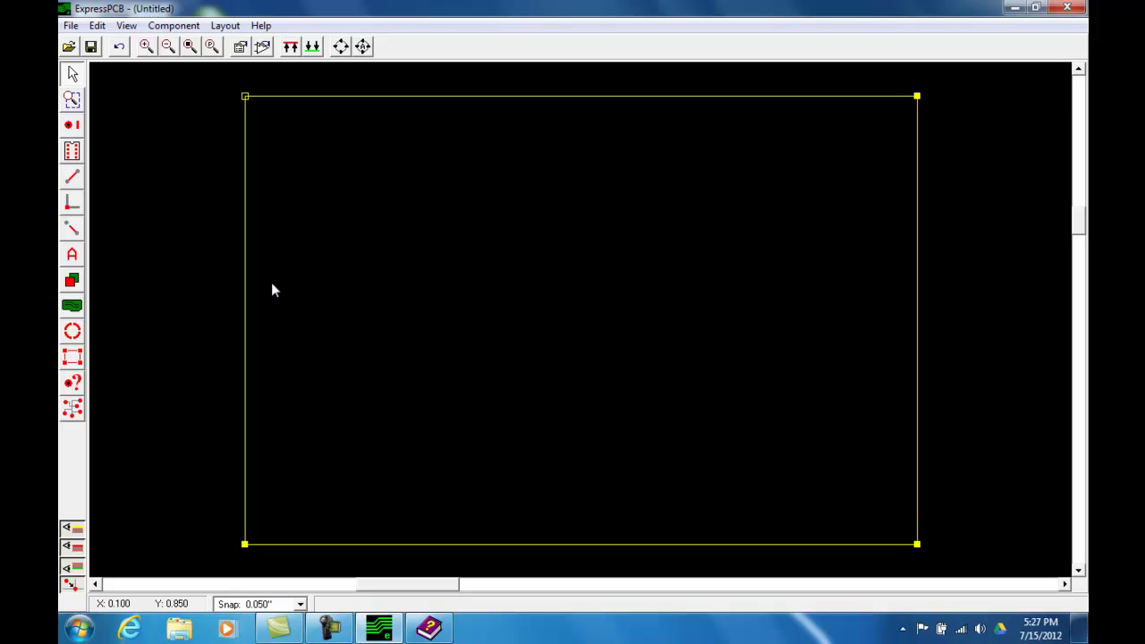
{"action": "left_click", "coordinate": [127, 26]}
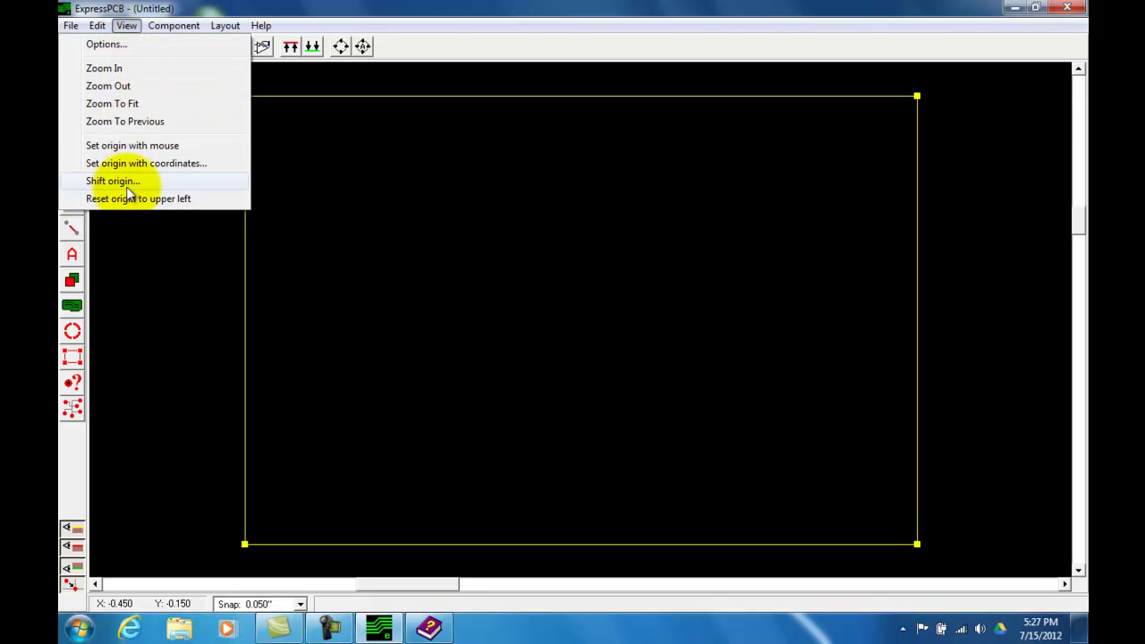
{"action": "mouse_move", "coordinate": [159, 31]}
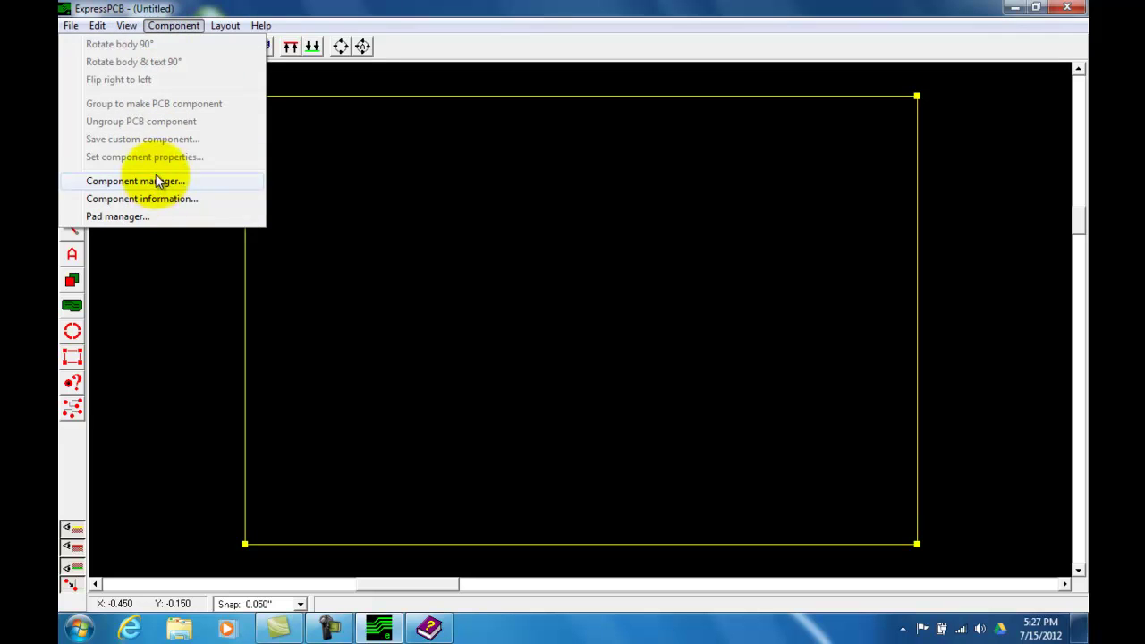
{"action": "left_click", "coordinate": [367, 241]}
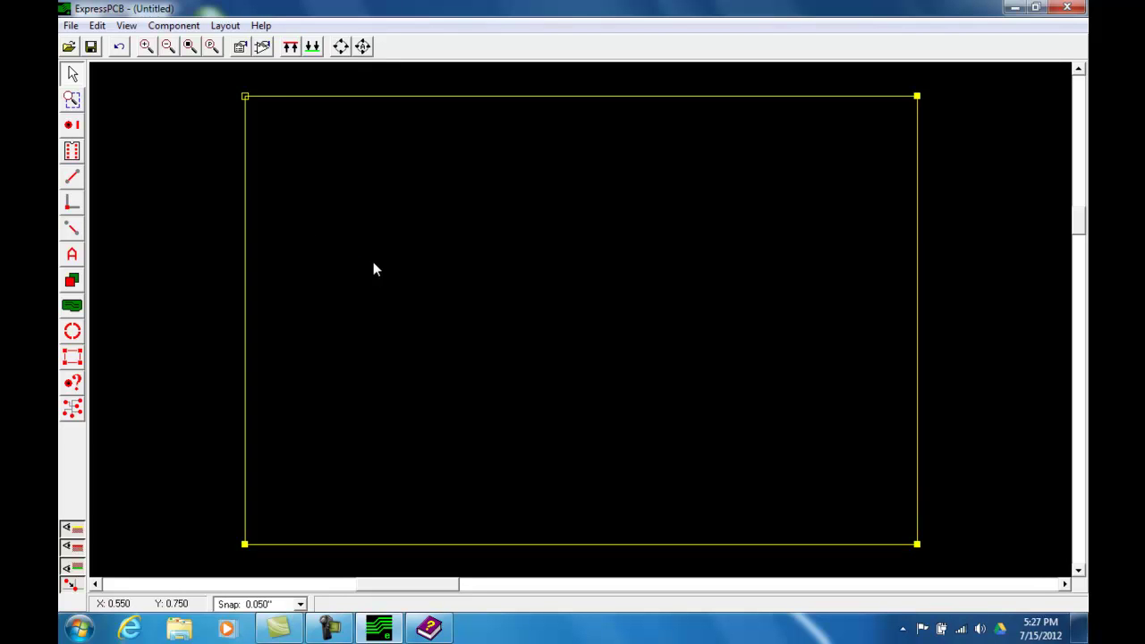
{"action": "left_click", "coordinate": [225, 27]}
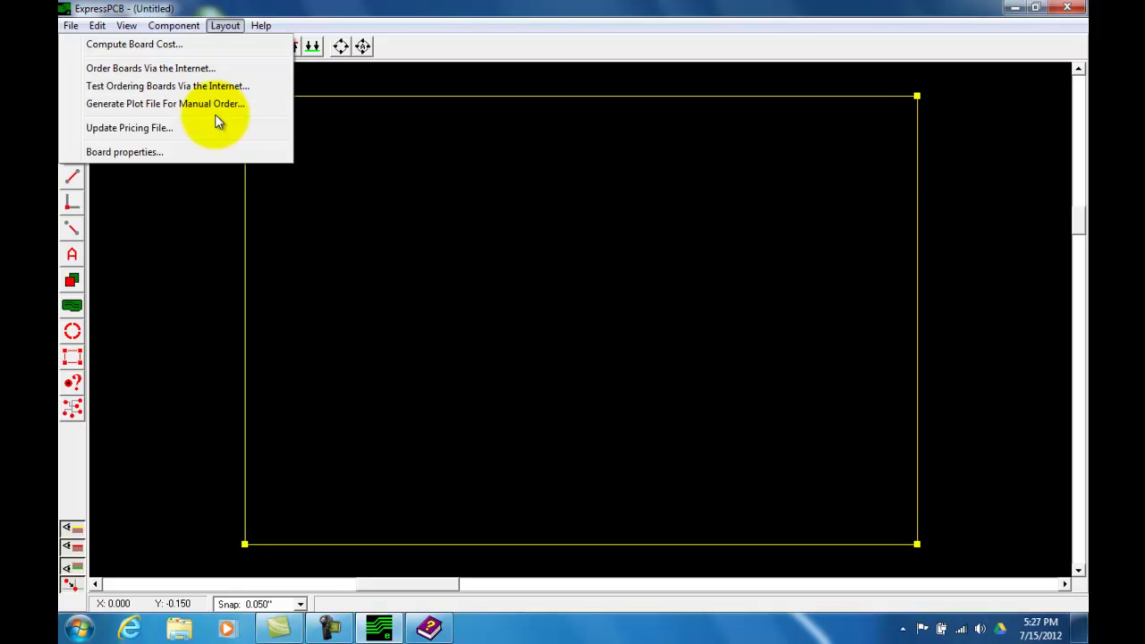
{"action": "left_click", "coordinate": [333, 174]}
Open the ExpressPCB Users Manual & Online Help and review its table of contents
{"action": "left_click", "coordinate": [261, 26]}
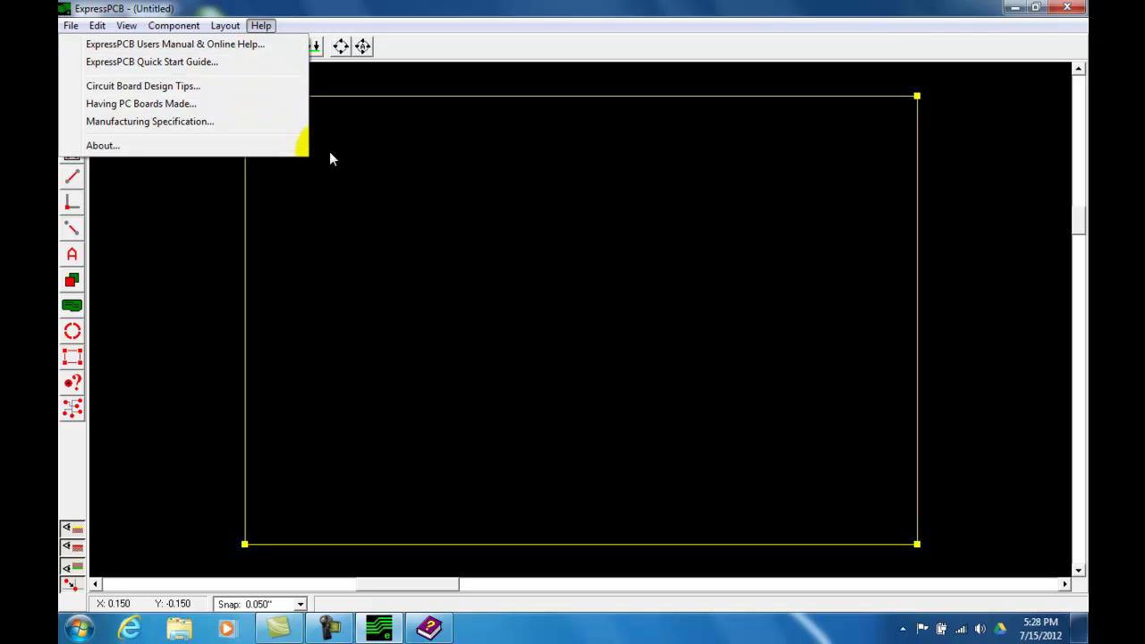
{"action": "left_click", "coordinate": [241, 44]}
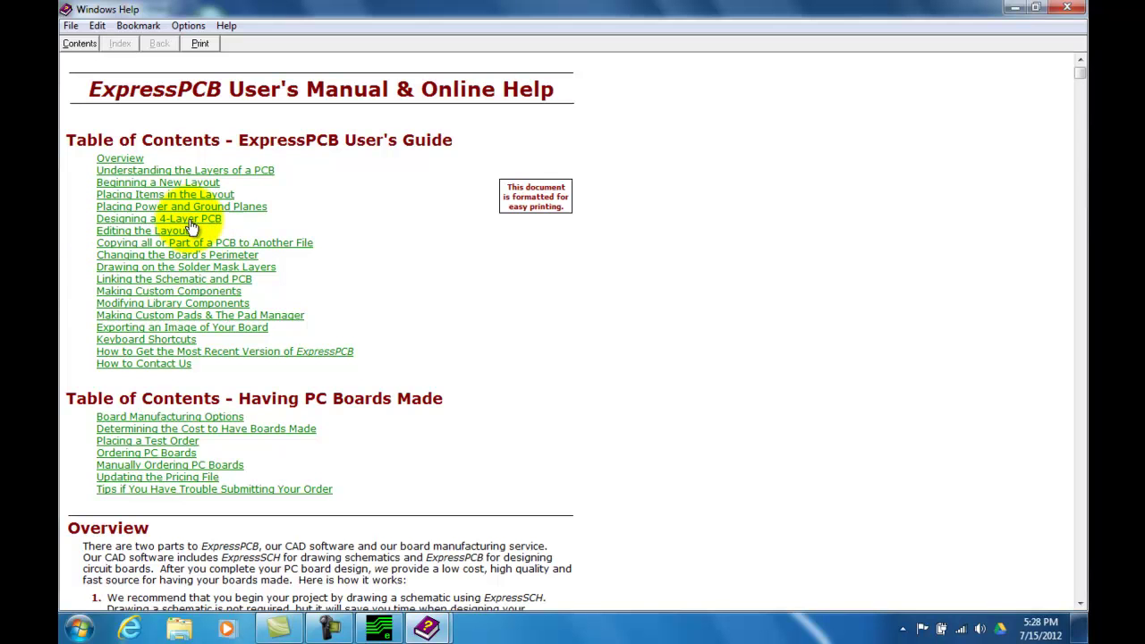
{"action": "left_click", "coordinate": [190, 220]}
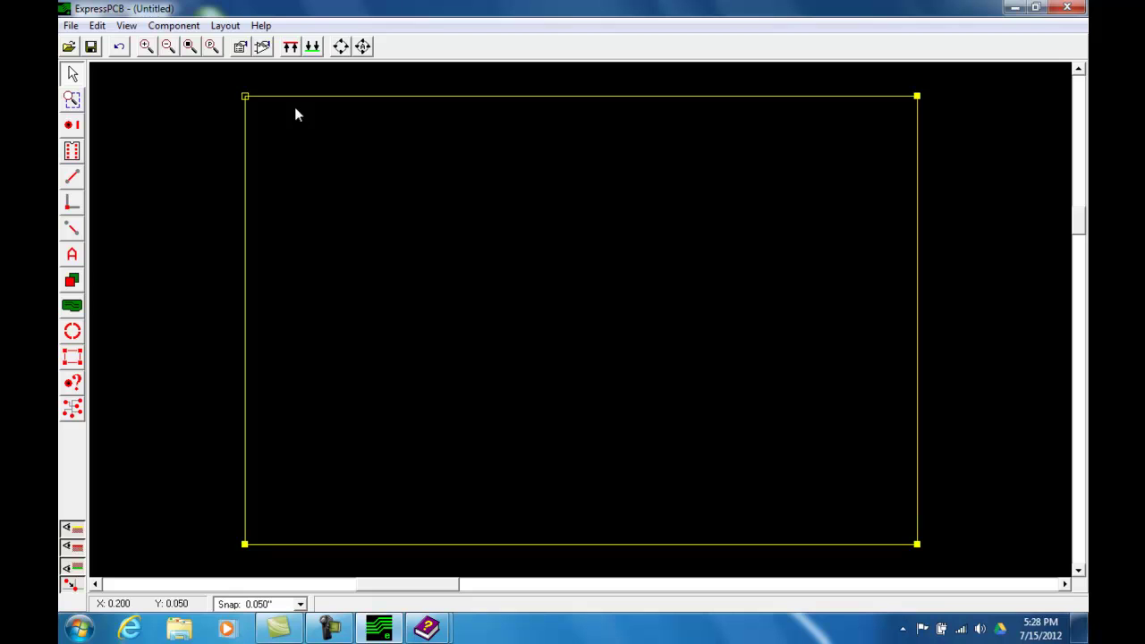
{"action": "left_click", "coordinate": [290, 46]}
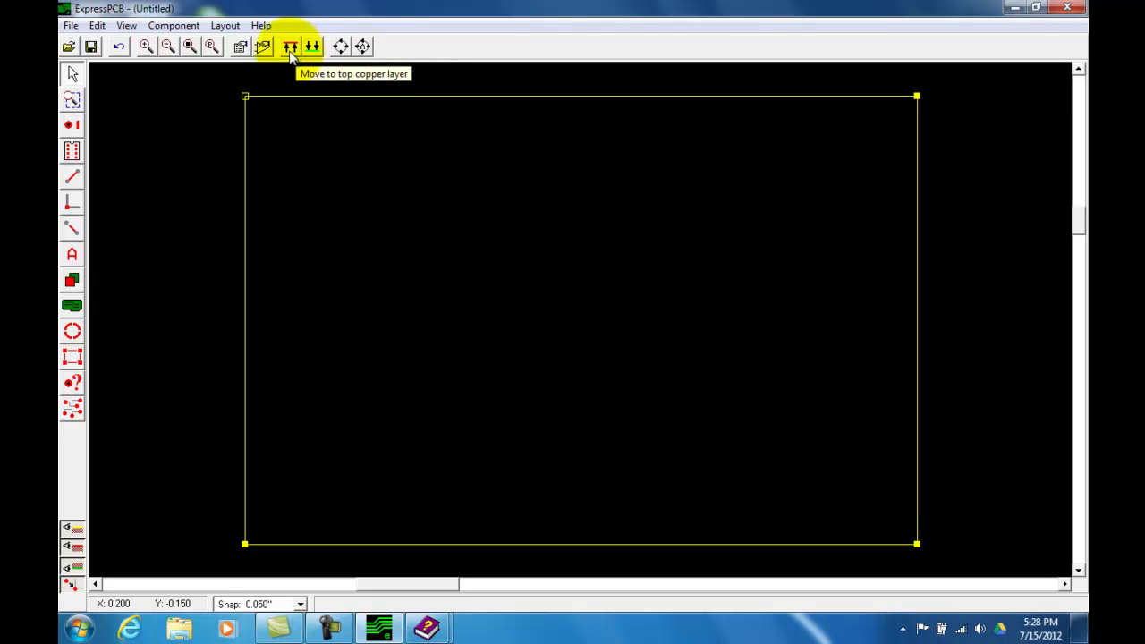
{"action": "left_click", "coordinate": [312, 51]}
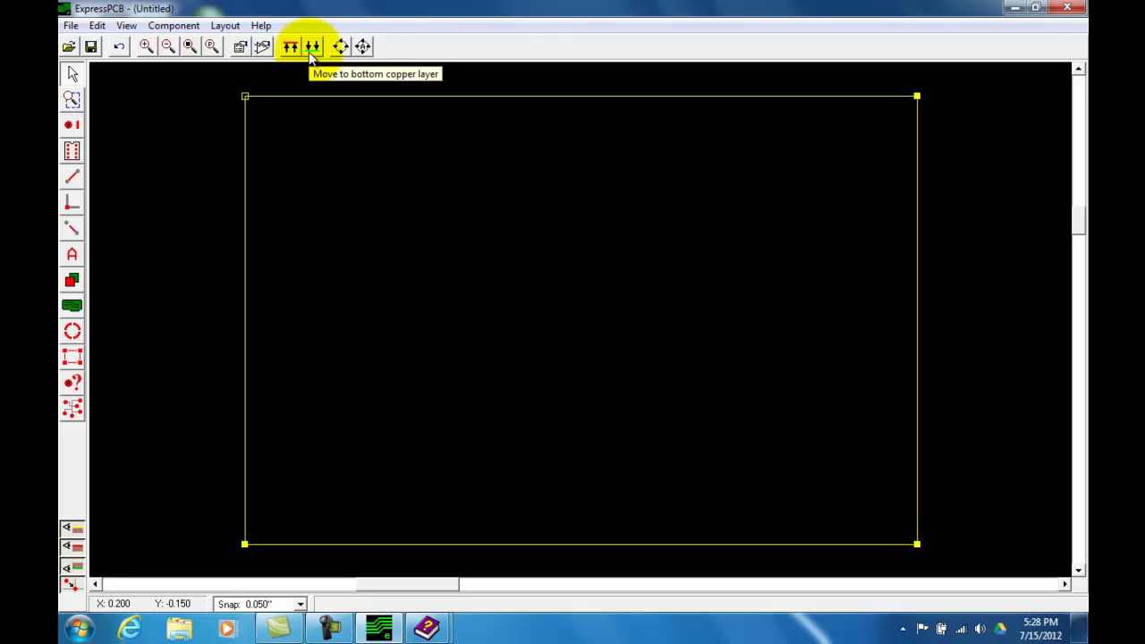
{"action": "left_click", "coordinate": [292, 49]}
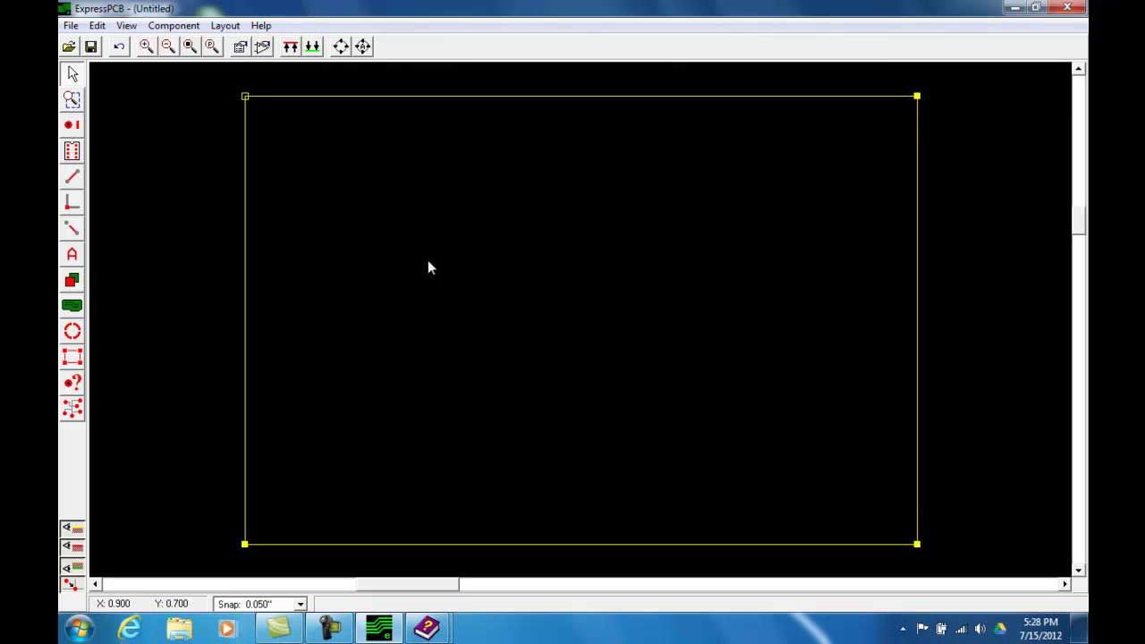
{"action": "left_click", "coordinate": [304, 45]}
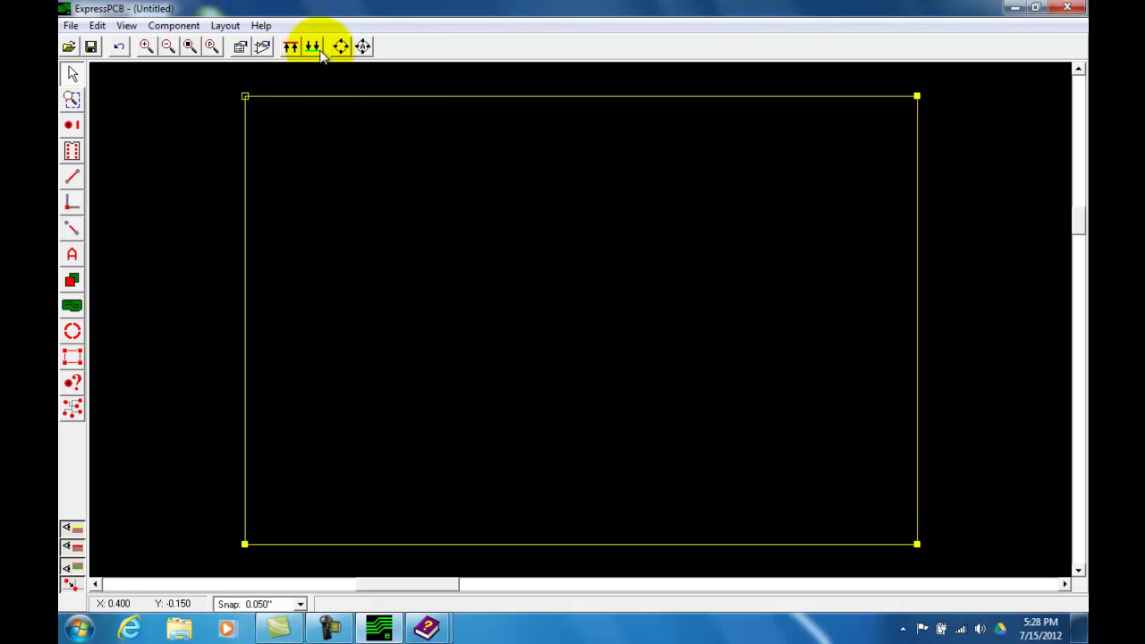
{"action": "left_click", "coordinate": [295, 48]}
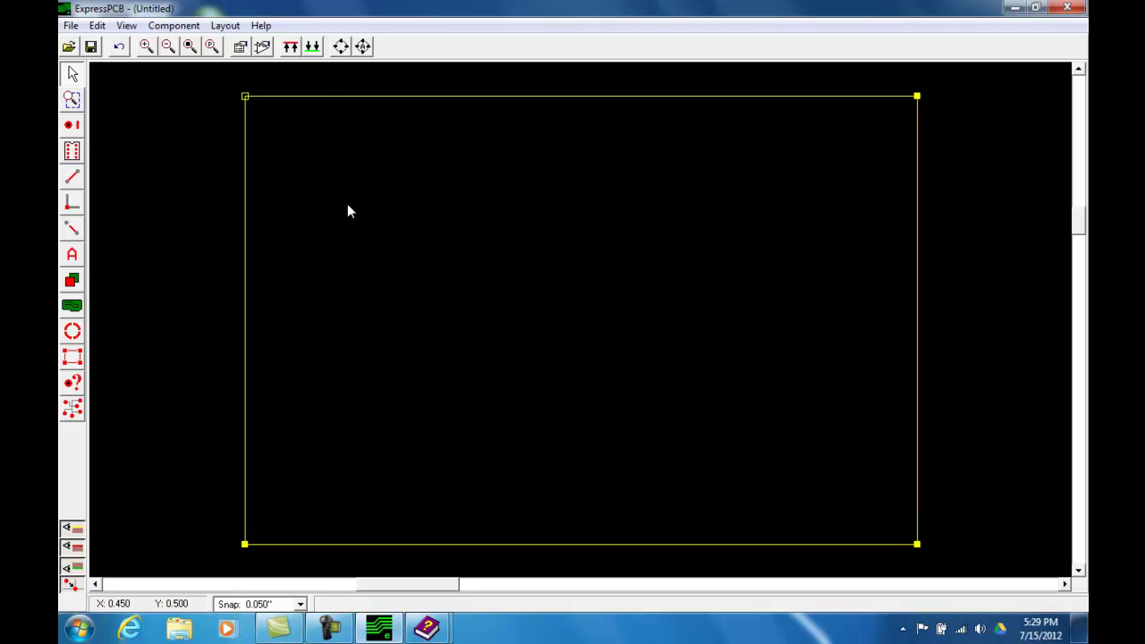
{"action": "left_click", "coordinate": [312, 47]}
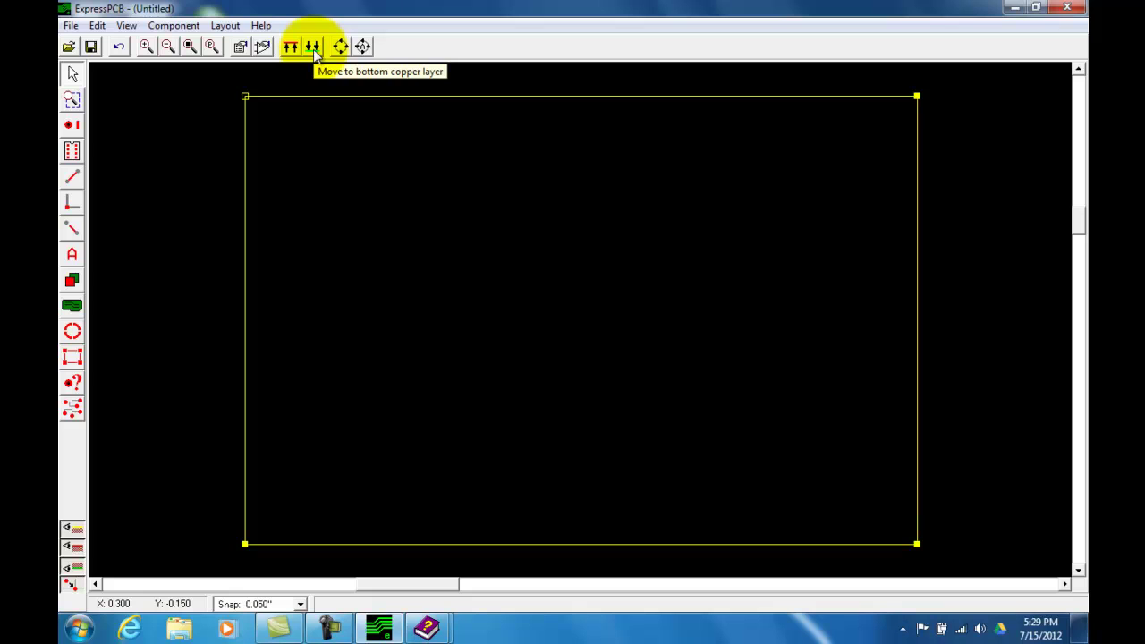
{"action": "left_click", "coordinate": [313, 50]}
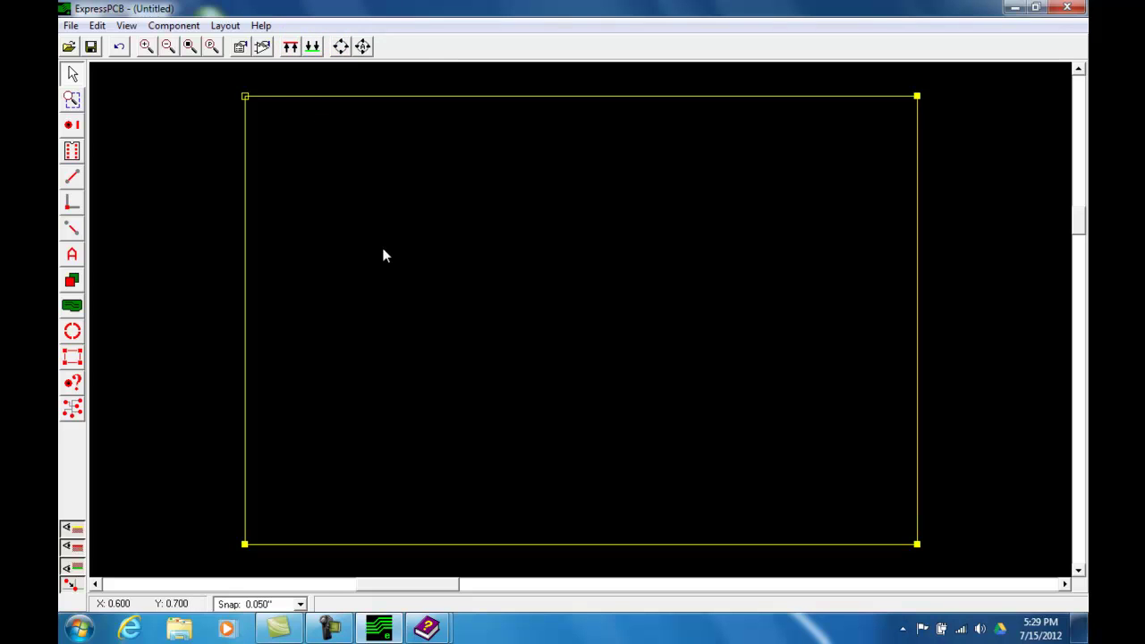
{"action": "left_click", "coordinate": [291, 49]}
{"action": "left_click", "coordinate": [293, 50]}
Start opening an existing PCB file, discarding the unsaved board outline
{"action": "left_click", "coordinate": [71, 26]}
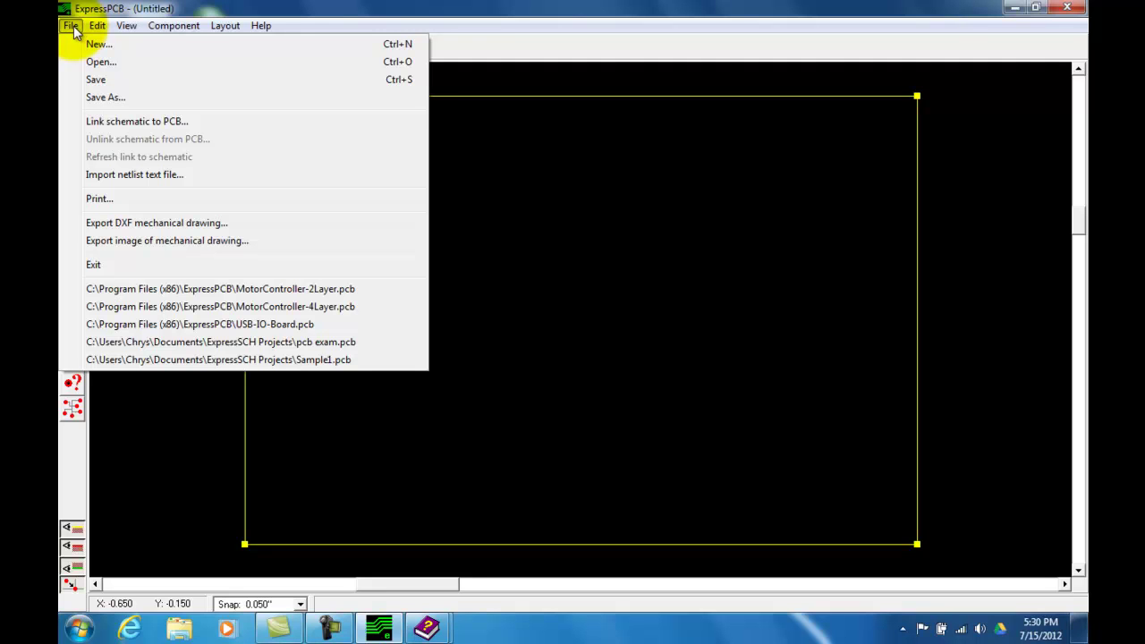
{"action": "left_click", "coordinate": [94, 61]}
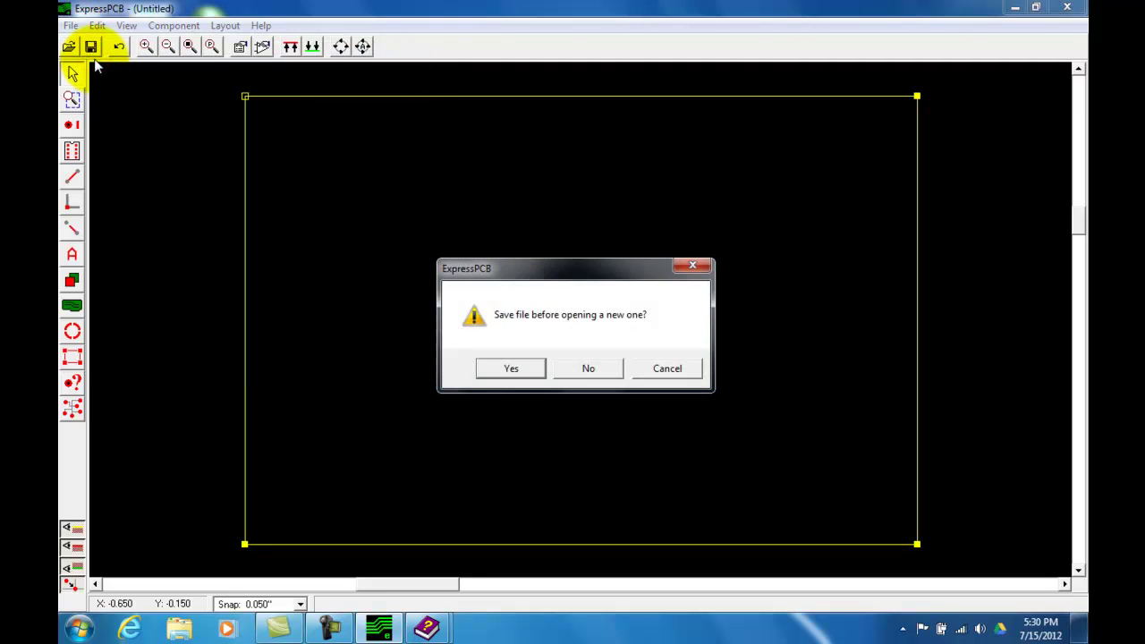
{"action": "left_click", "coordinate": [507, 369]}
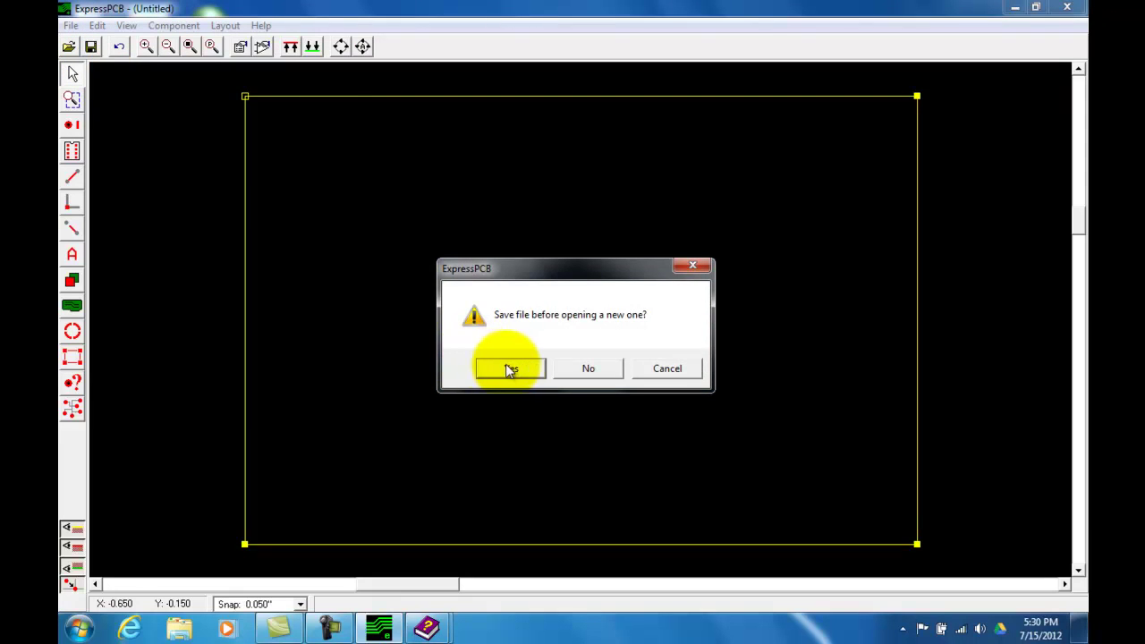
{"action": "left_click", "coordinate": [572, 373]}
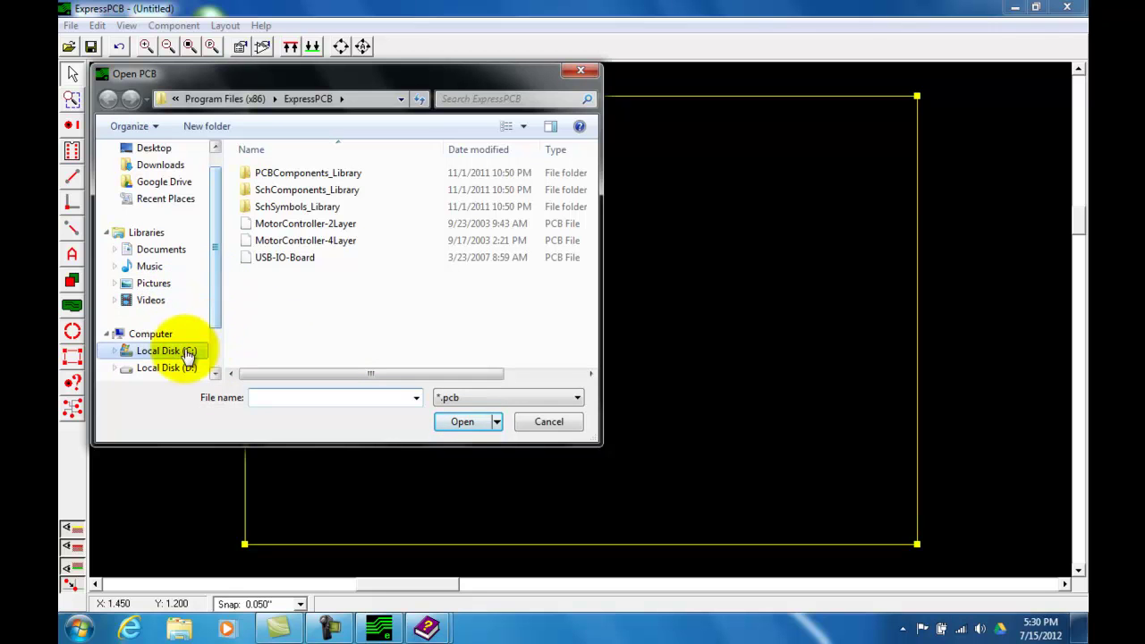
Open the MotorController-2Layer sample board from the ExpressPCB folder in Program Files (x86) on Local Disk (C:)
{"action": "left_click", "coordinate": [157, 336]}
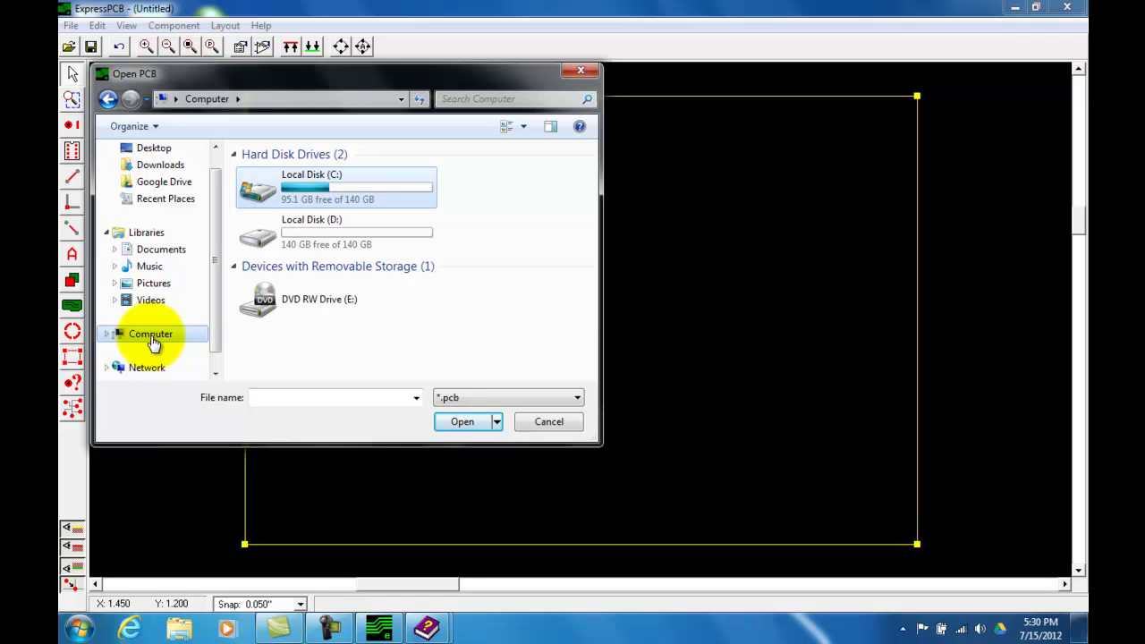
{"action": "double_click", "coordinate": [301, 187]}
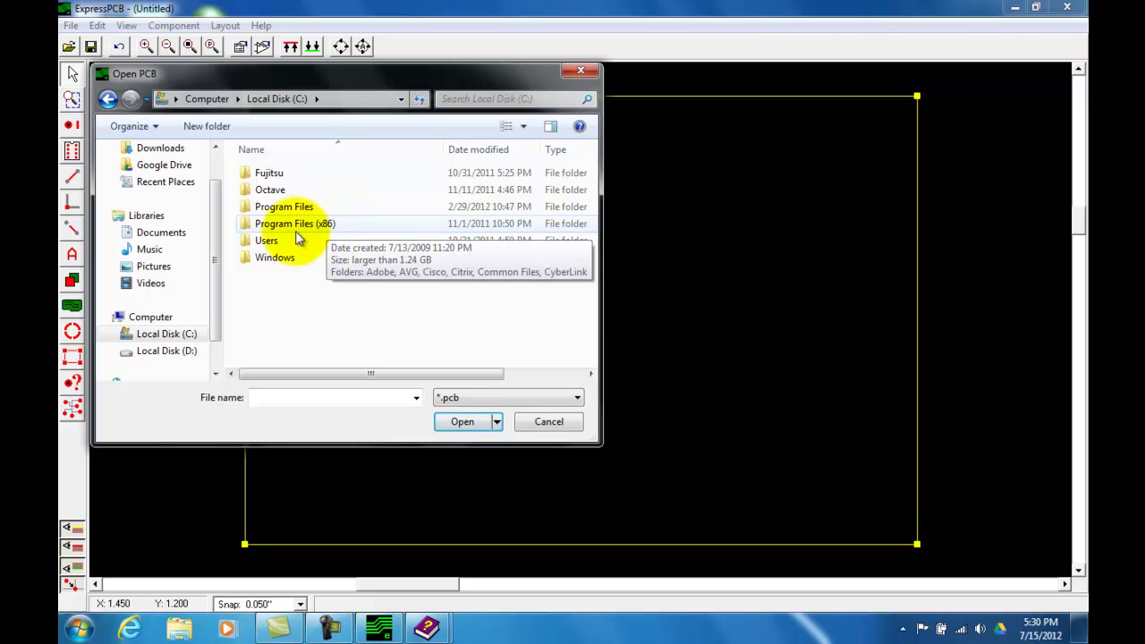
{"action": "double_click", "coordinate": [247, 224]}
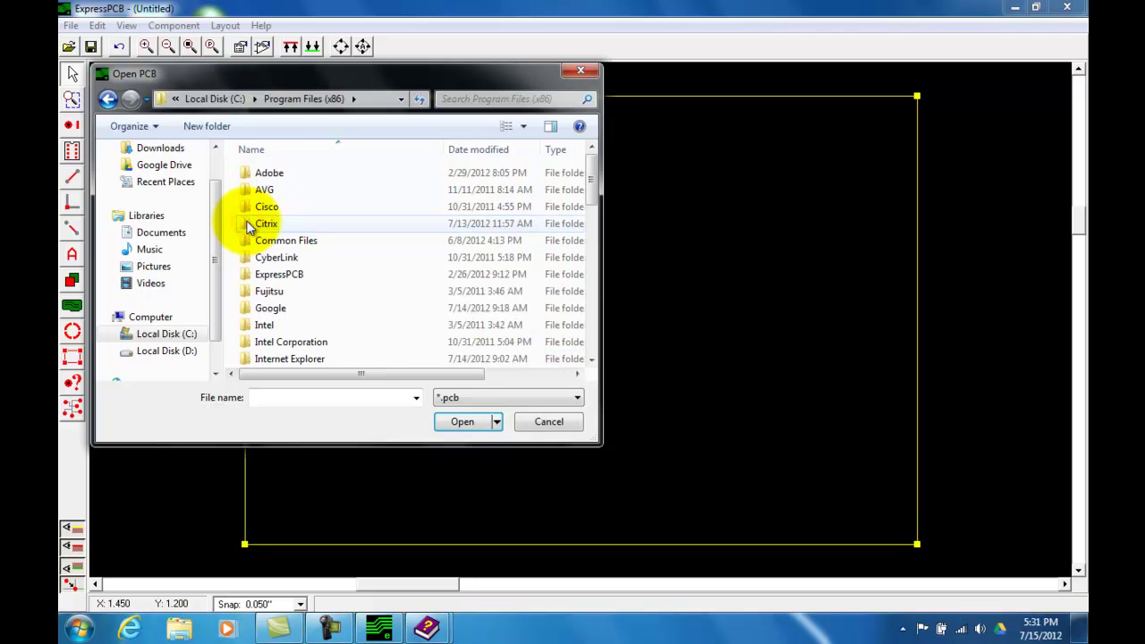
{"action": "double_click", "coordinate": [246, 275]}
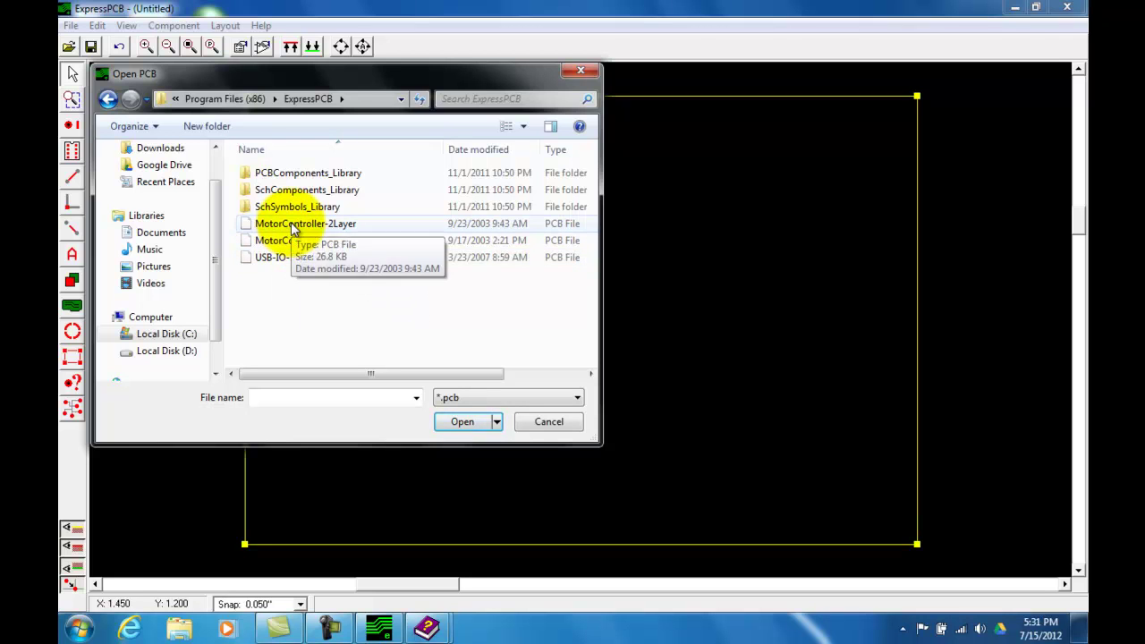
{"action": "double_click", "coordinate": [291, 223]}
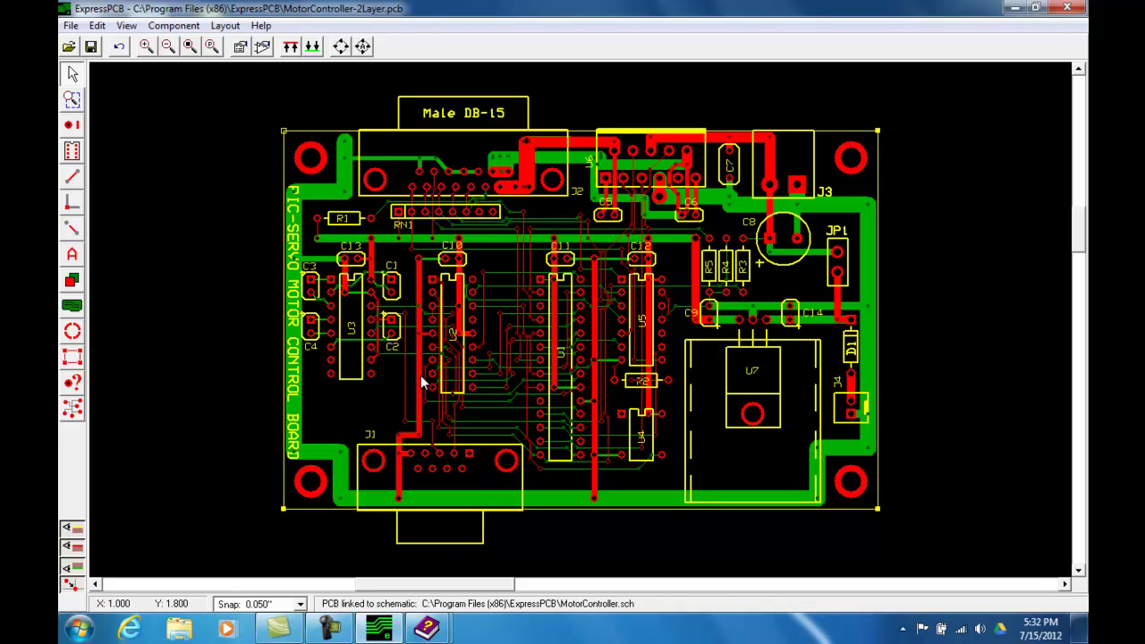
Hide the silkscreen and bottom copper layers to view the top copper alone, and show both layers again
{"action": "left_click", "coordinate": [74, 530]}
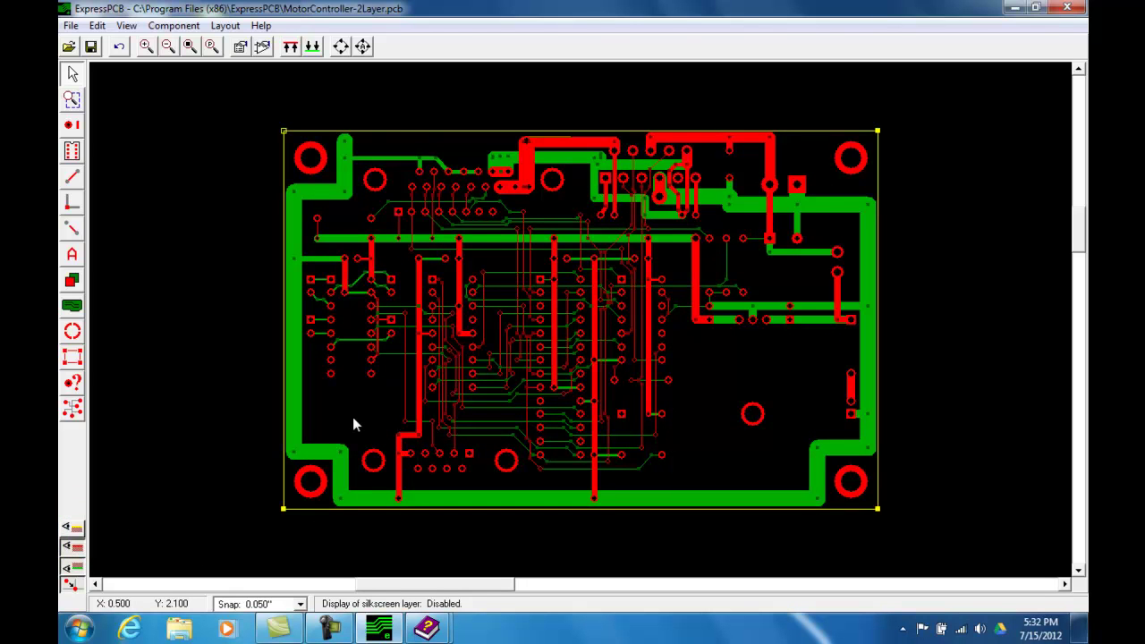
{"action": "left_click", "coordinate": [75, 567]}
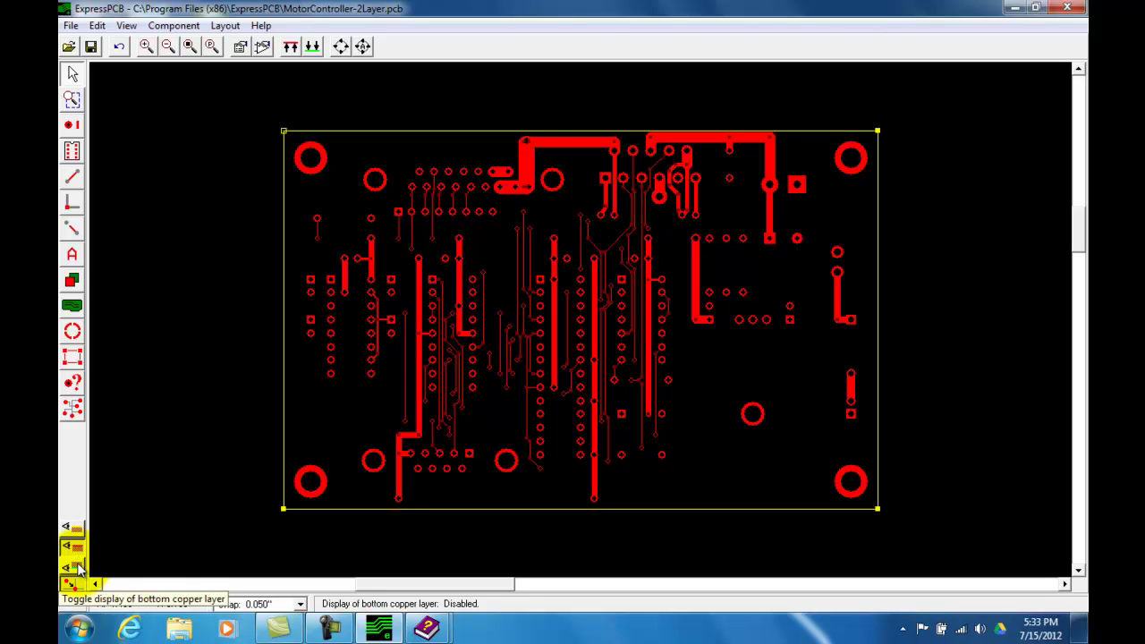
{"action": "left_click", "coordinate": [74, 567]}
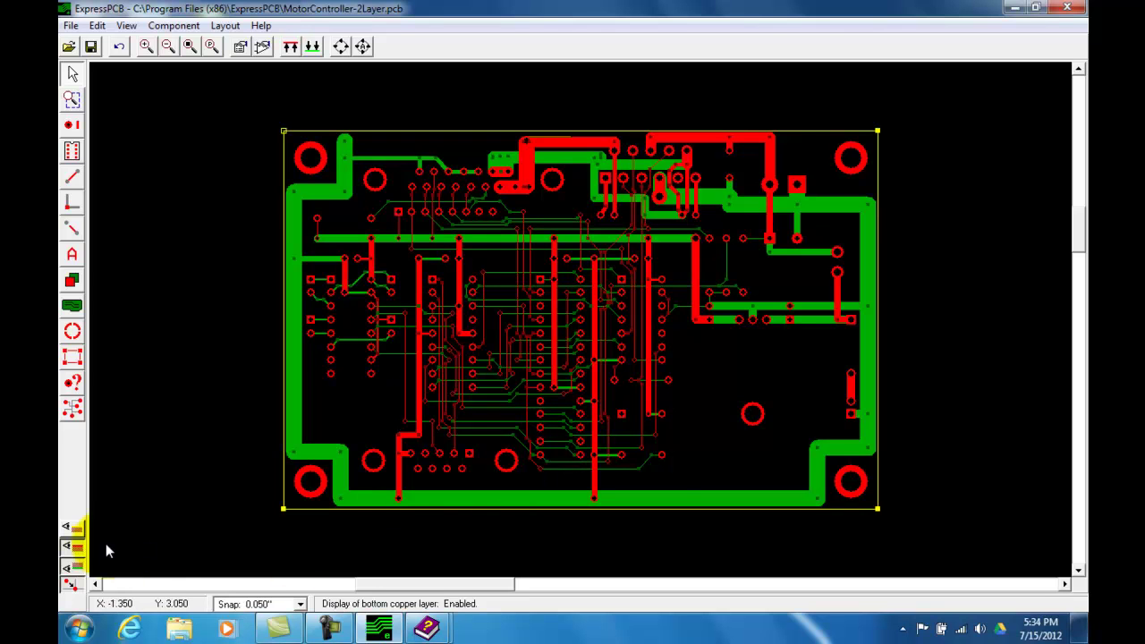
{"action": "left_click", "coordinate": [75, 530]}
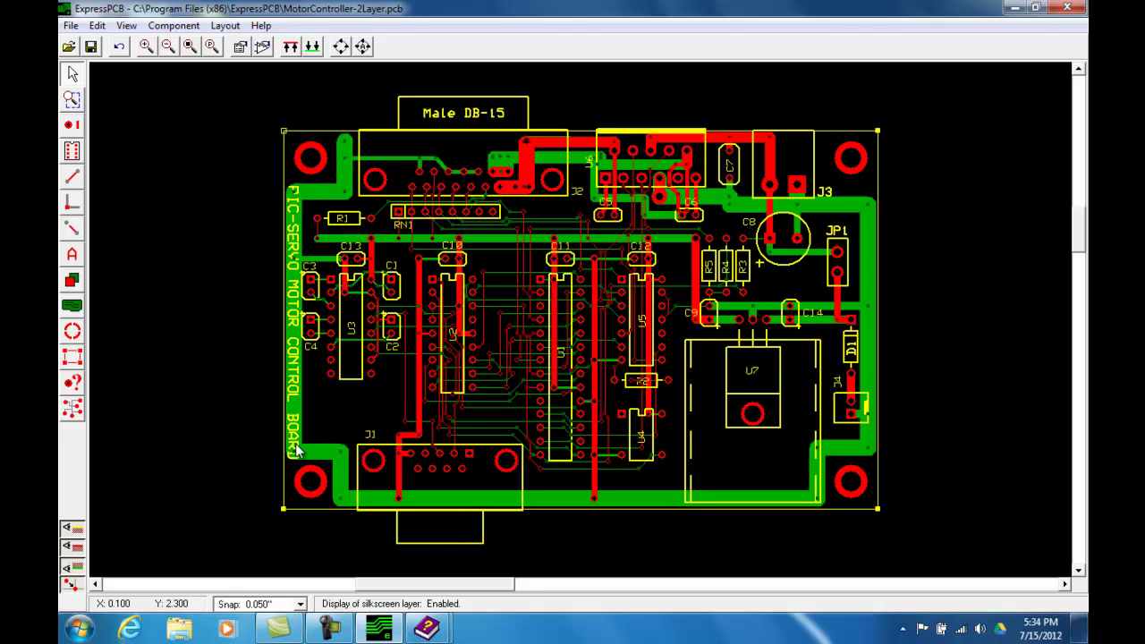
Hide the top and bottom copper layers to view the silkscreen alone, and turn both copper layers back on
{"action": "left_click", "coordinate": [76, 548]}
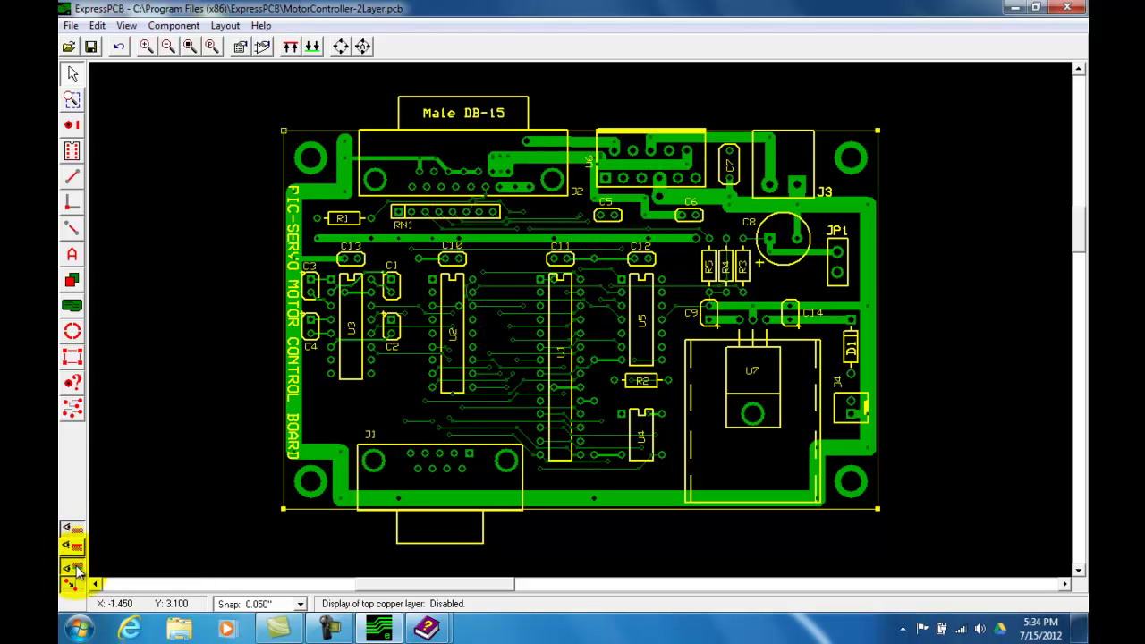
{"action": "left_click", "coordinate": [75, 567]}
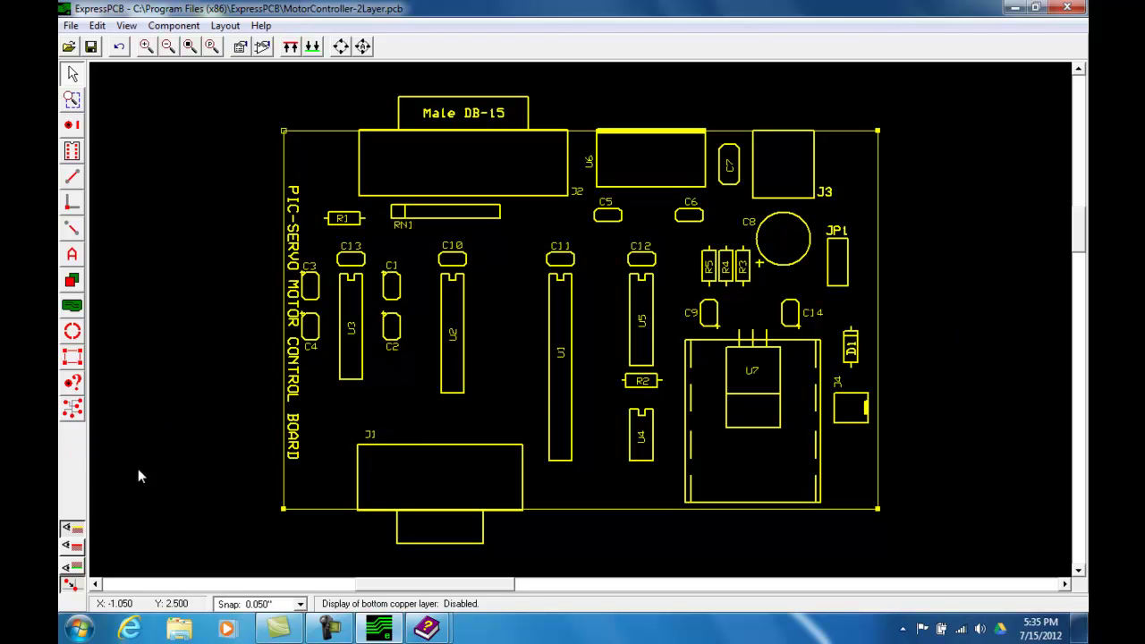
{"action": "left_click", "coordinate": [73, 546]}
{"action": "left_click", "coordinate": [74, 565]}
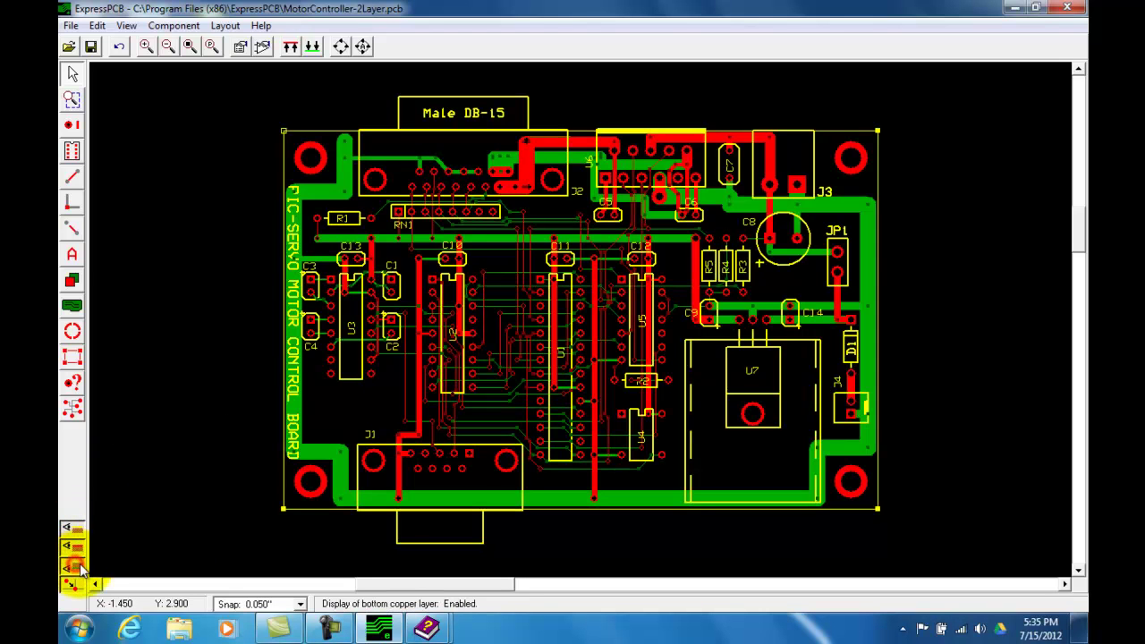